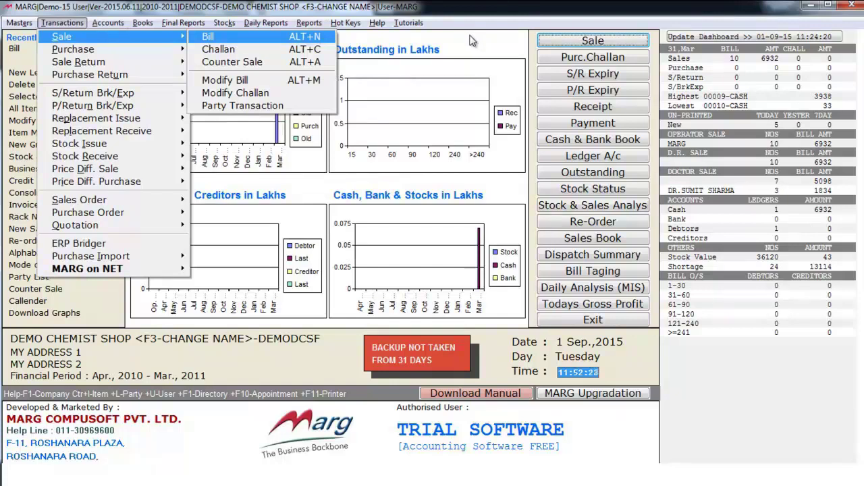
# Step: Start a new sale bill dated 31-03-2011 and bring up the Ledgers list for its party
pyautogui.press('Return')
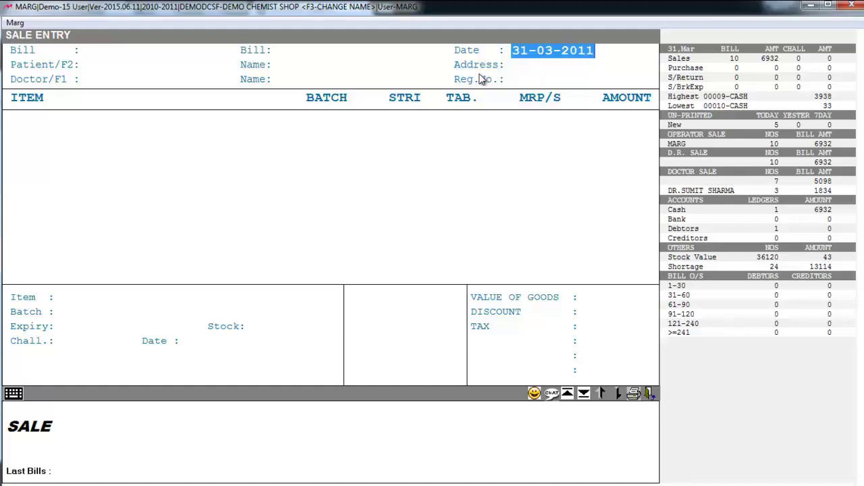
pyautogui.press('Return')
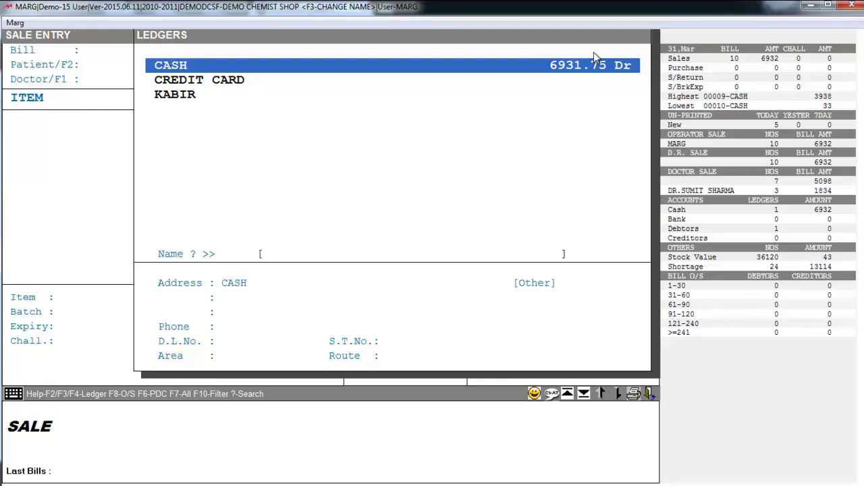
# Step: Bill sale 00012 to CASH, leaving the patient name and doctor details blank
pyautogui.press('Return')
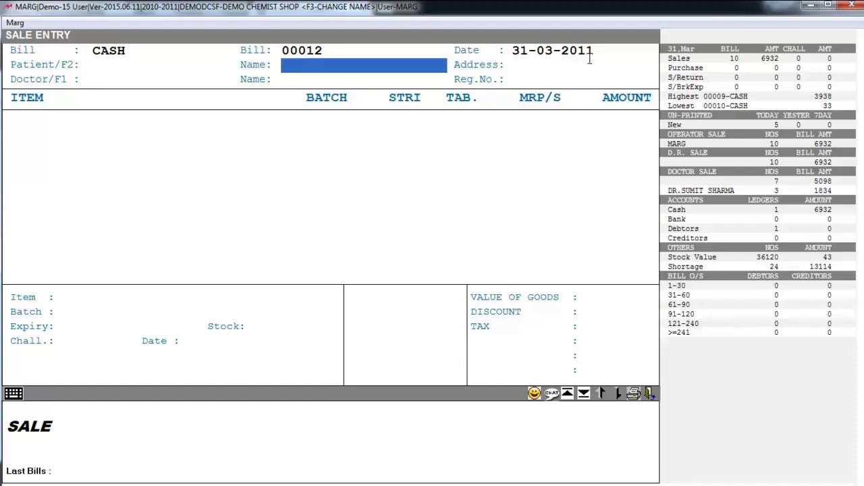
pyautogui.press('Return')
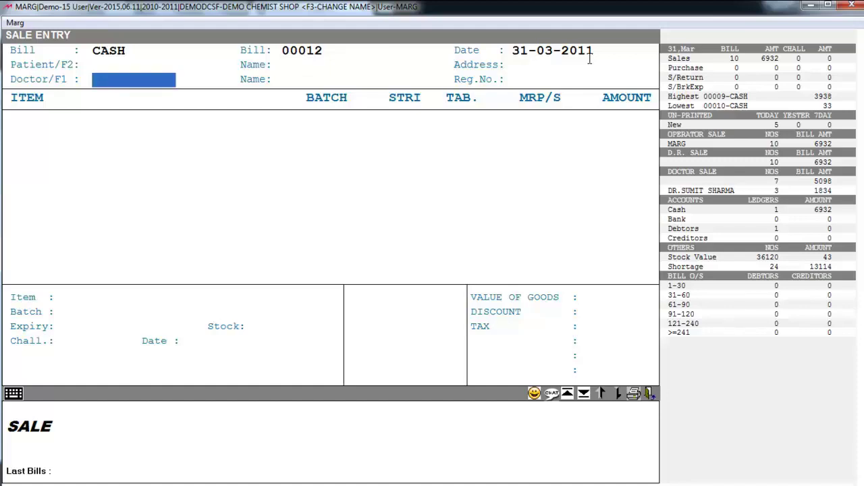
pyautogui.press('Return')
pyautogui.press('Return')
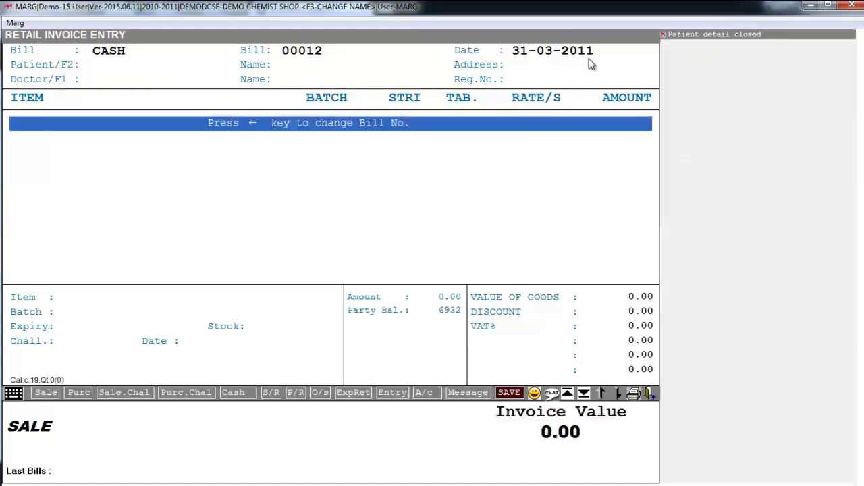
# Step: Add 2PCS DISCARDIT-II to bill 00012 with tablet quantity 1 at rate 50
pyautogui.press('Return')
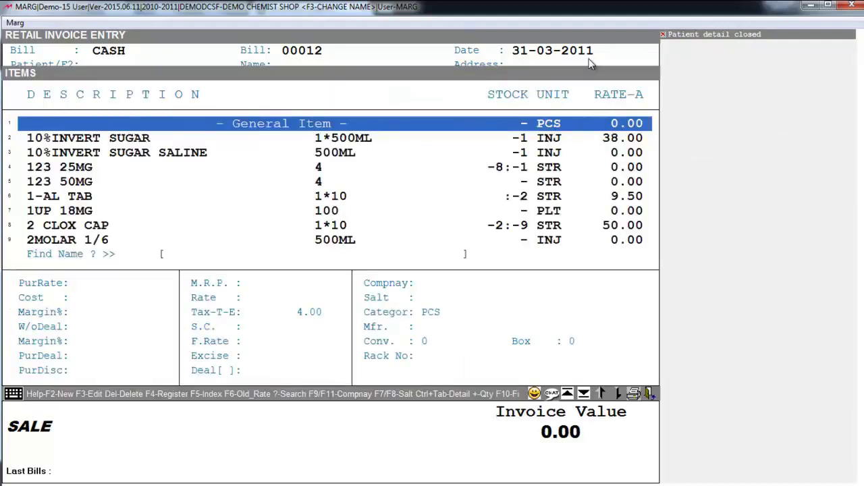
pyautogui.press('Down')
pyautogui.press('Down')
pyautogui.press('Down')
pyautogui.press('Down')
pyautogui.press('Down')
pyautogui.press('Down')
pyautogui.press('Down')
pyautogui.press('Down')
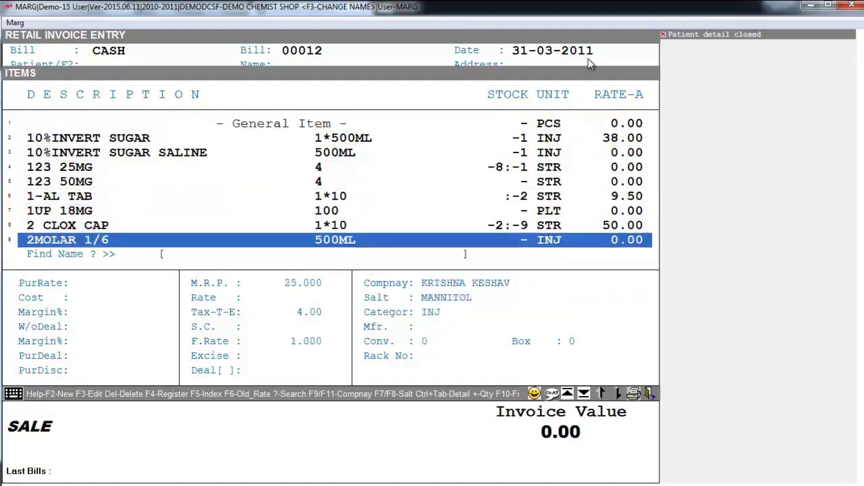
pyautogui.press('Return')
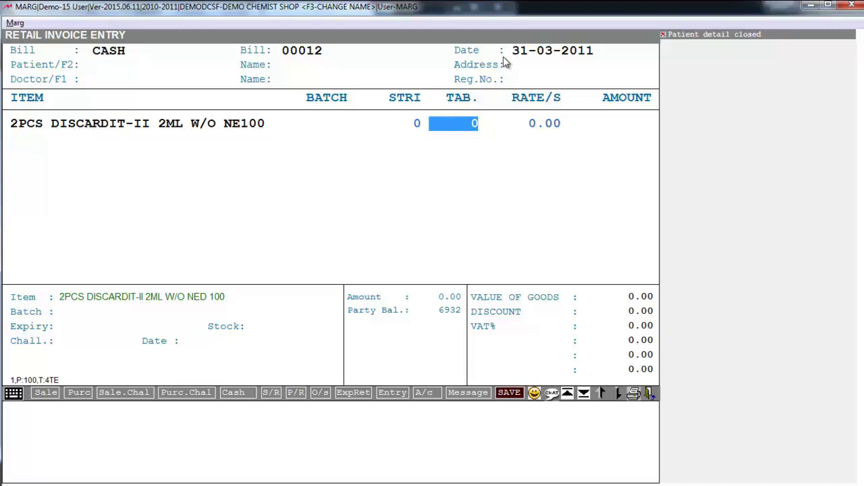
pyautogui.press('Left')
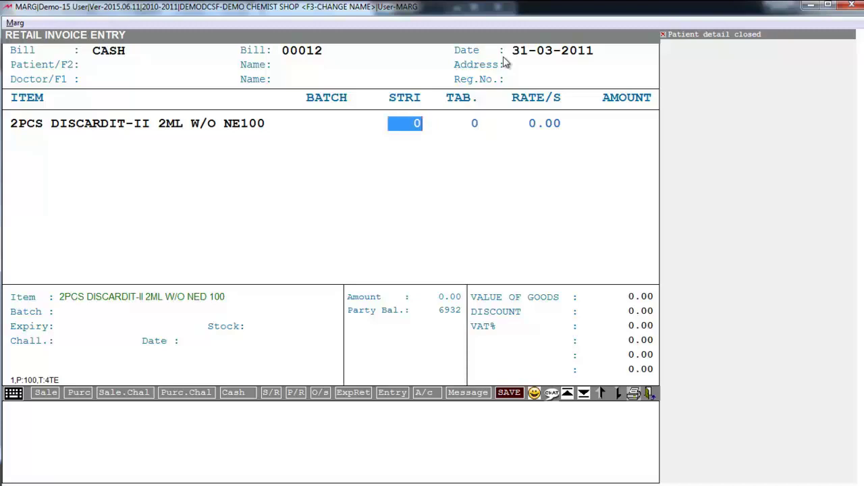
pyautogui.press('Return')
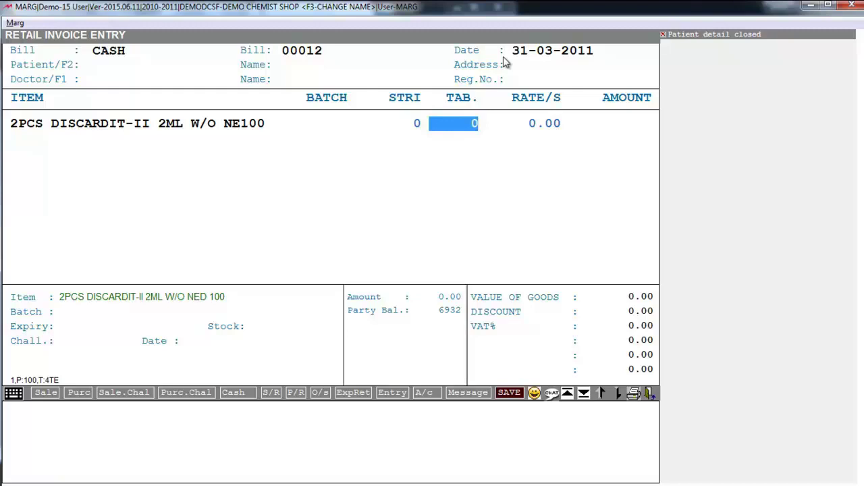
pyautogui.write('1')
pyautogui.press('Return')
pyautogui.write('58')
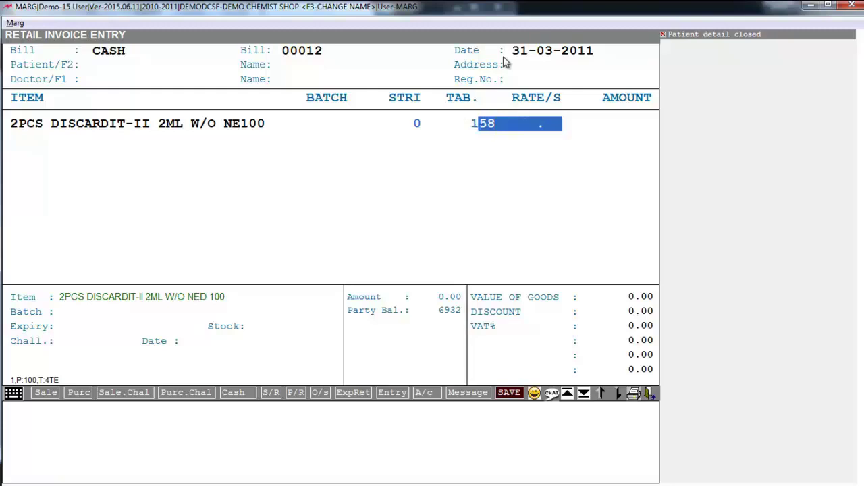
pyautogui.press('BackSpace')
pyautogui.press('BackSpace')
pyautogui.write('50')
pyautogui.press('Return')
pyautogui.press('Return')
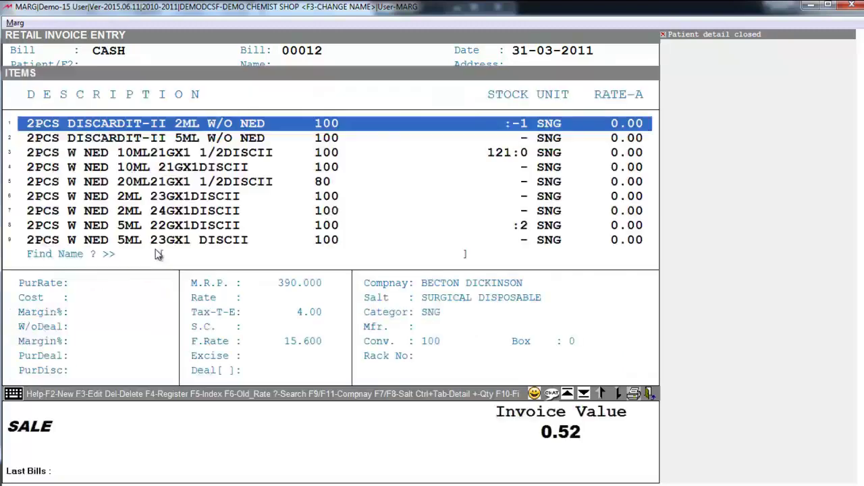
# Step: Add 2PEN LB, IBENFORTE, YACACEF and 123 25MG, bringing the invoice value to 65.37
pyautogui.press('Down')
pyautogui.press('Down')
pyautogui.press('Down')
pyautogui.press('Down')
pyautogui.press('Down')
pyautogui.press('Down')
pyautogui.press('Down')
pyautogui.press('Down')
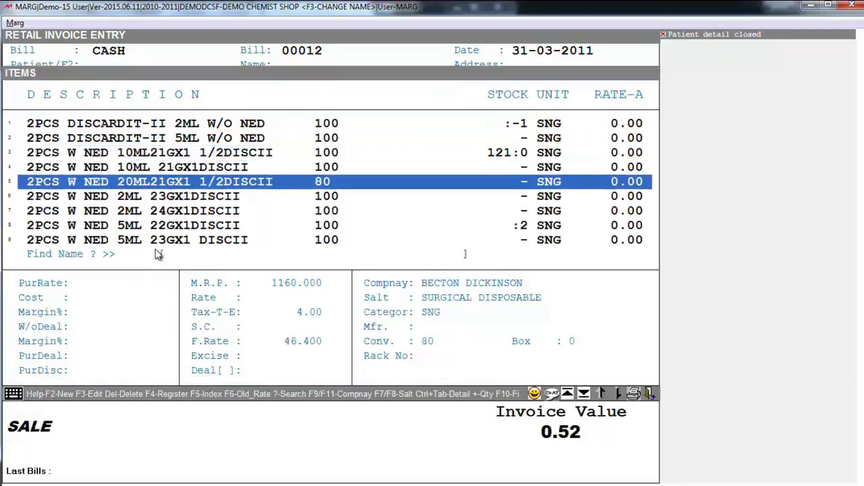
pyautogui.press('Down')
pyautogui.press('Down')
pyautogui.press('Down')
pyautogui.press('Down')
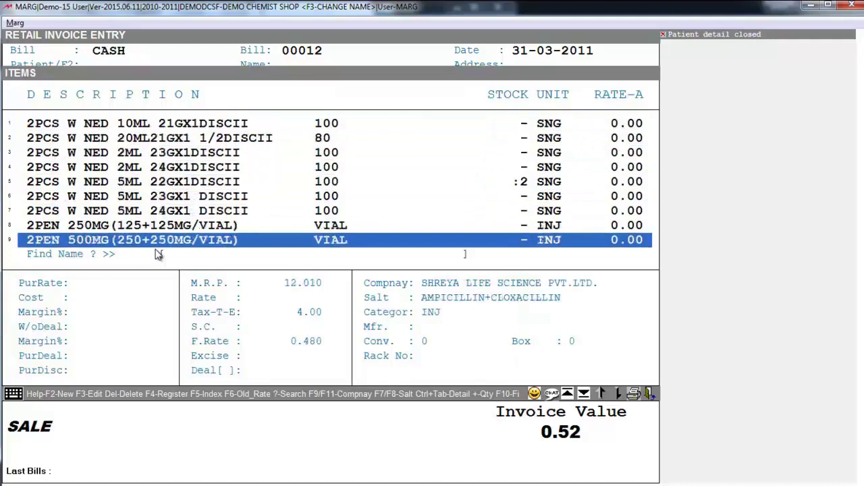
pyautogui.press('Return')
pyautogui.press('y')
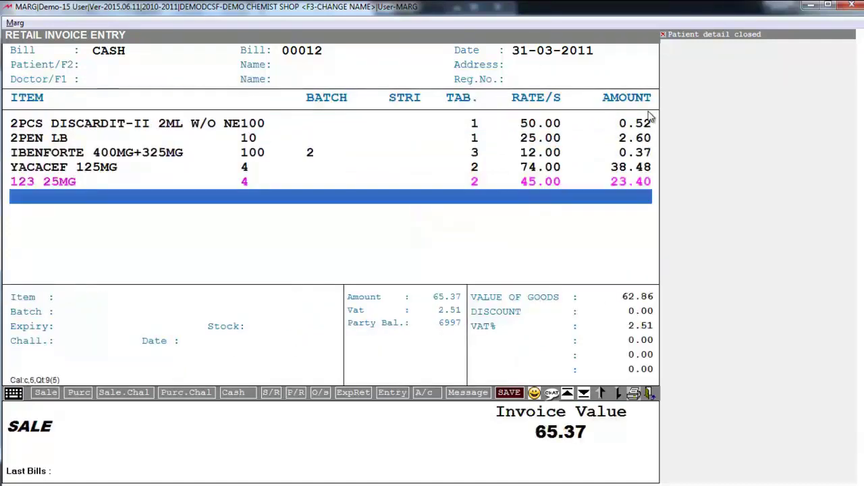
# Step: Finish the item lines and bring up the Patient List, moving to the saved patient
pyautogui.press('Escape')
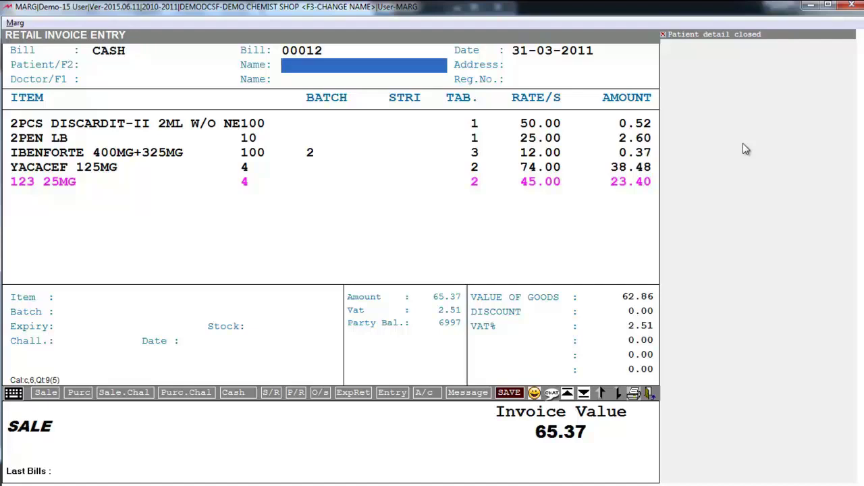
pyautogui.press('Return')
pyautogui.press('Up')
pyautogui.press('Down')
pyautogui.press('Down')
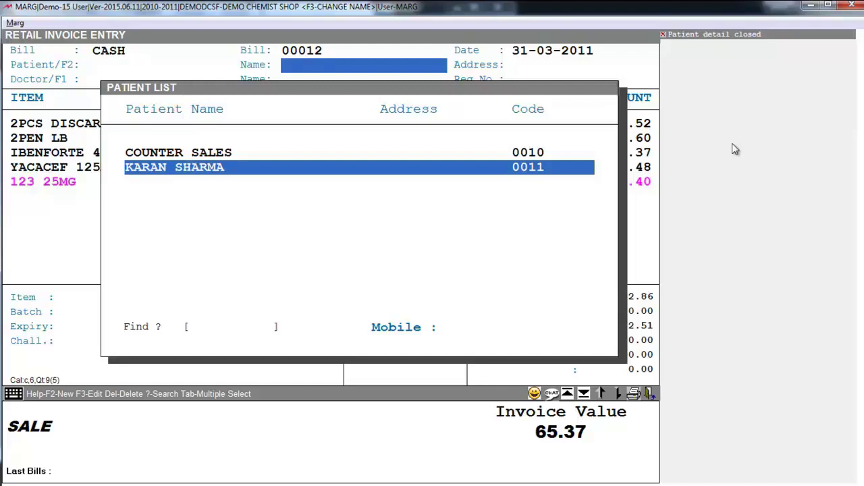
# Step: Assign the existing saved patient to the bill and bring up the prescribing doctors list
pyautogui.press('F2')
pyautogui.press('Return')
pyautogui.press('Return')
pyautogui.press('Return')
pyautogui.press('Return')
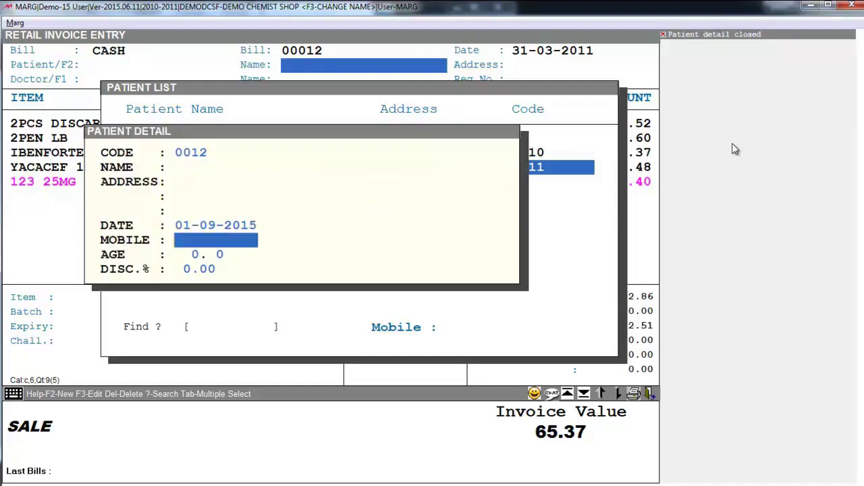
pyautogui.press('Return')
pyautogui.press('Return')
pyautogui.press('Return')
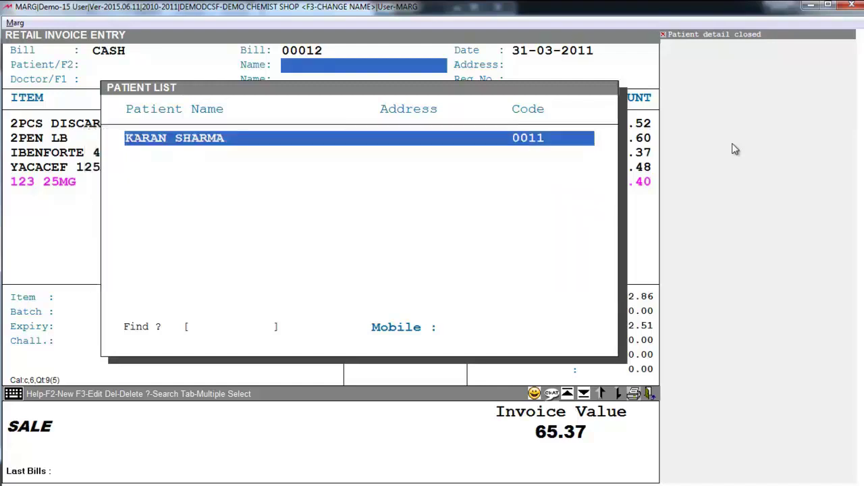
pyautogui.press('Down')
pyautogui.press('Down')
pyautogui.press('Return')
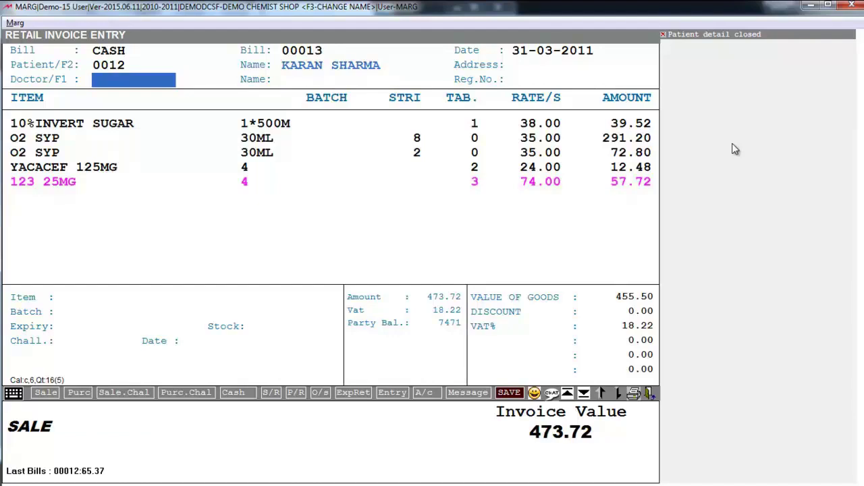
pyautogui.press('Return')
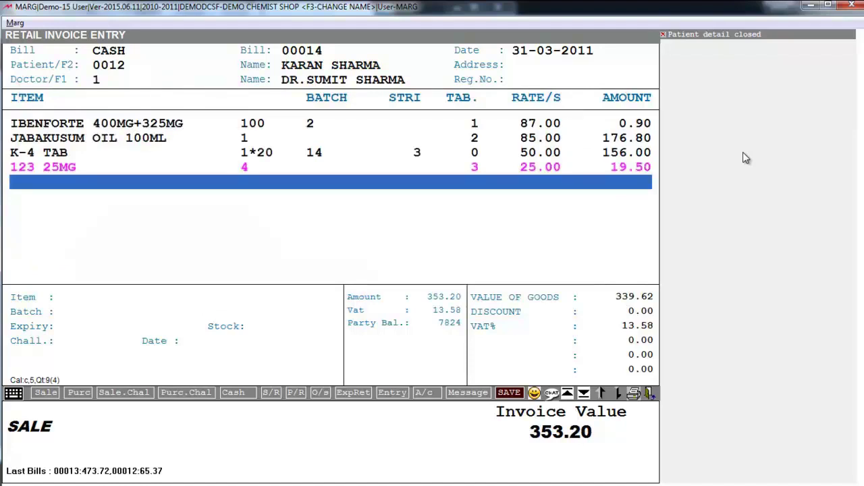
# Step: Skip the discount and confirm saving bill 00014 worth 353.20
pyautogui.press('Return')
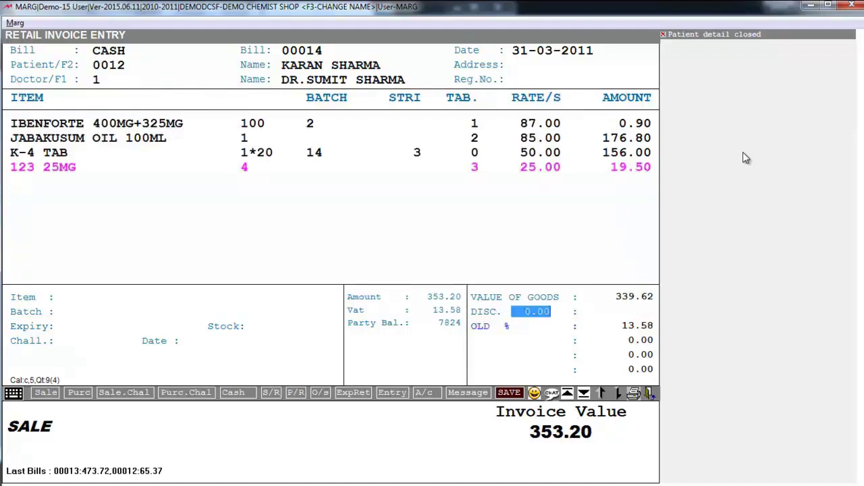
pyautogui.press('Return')
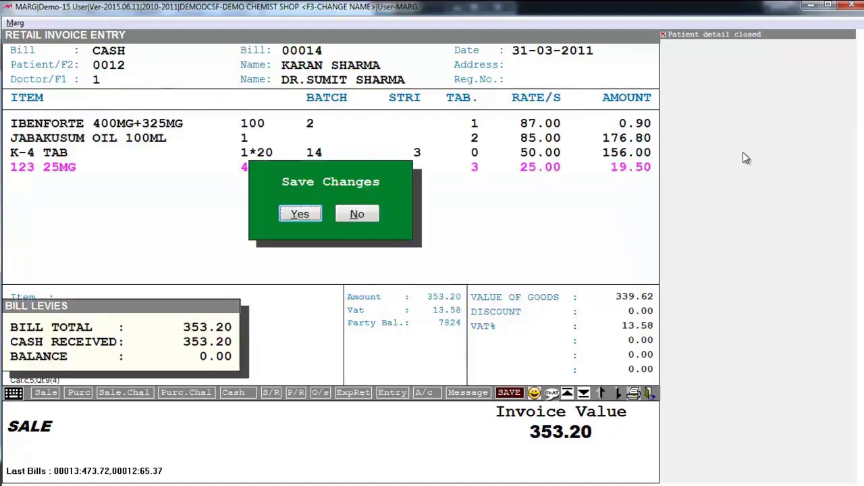
pyautogui.press('Return')
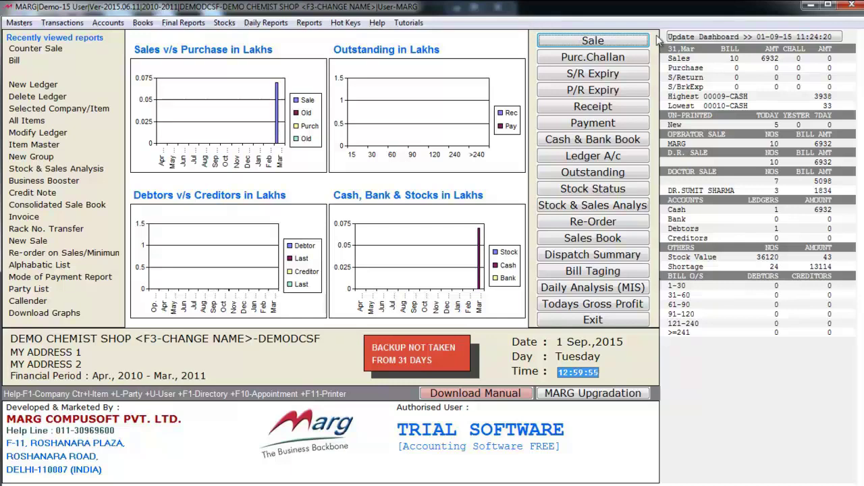
# Step: Open the multi-customer Counter Sale screen from Transactions > Sale
pyautogui.hotkey('alt', 't')
pyautogui.press('Right')
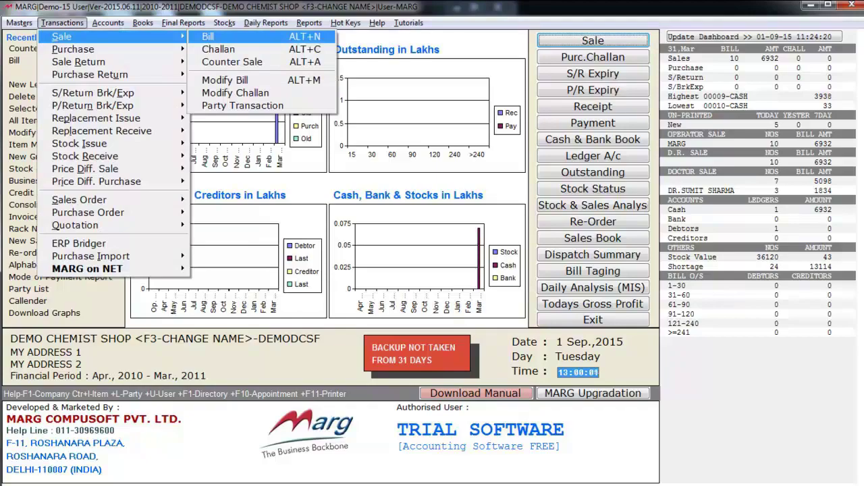
pyautogui.press('Down')
pyautogui.press('Down')
pyautogui.press('Return')
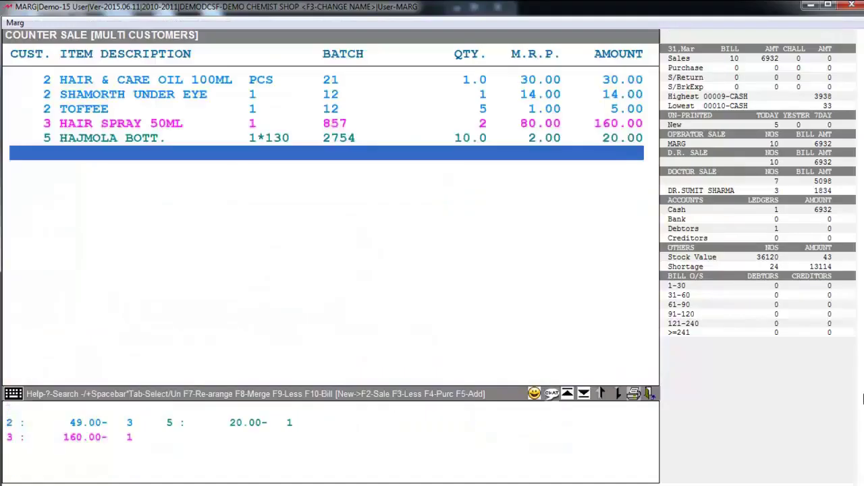
# Step: Review the item rows for customers 2, 3 and 5, then begin a new row
pyautogui.press('Down')
pyautogui.press('Down')
pyautogui.press('Down')
pyautogui.press('Down')
pyautogui.press('Down')
pyautogui.press('Down')
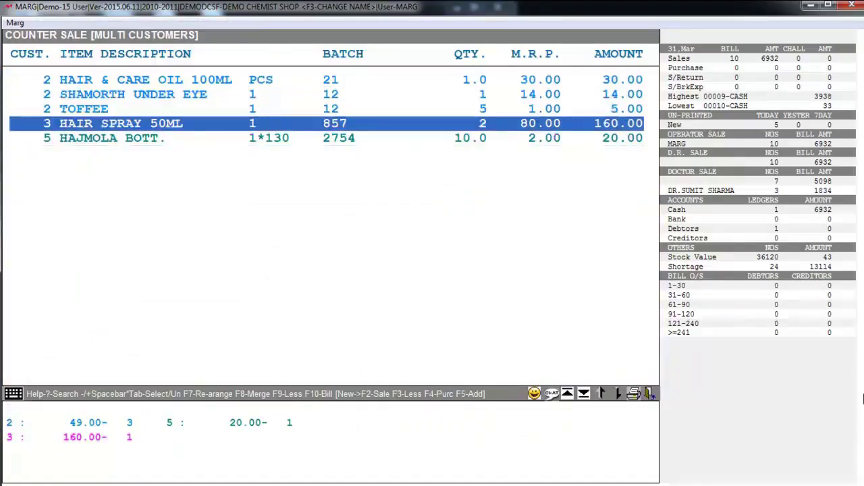
pyautogui.press('Return')
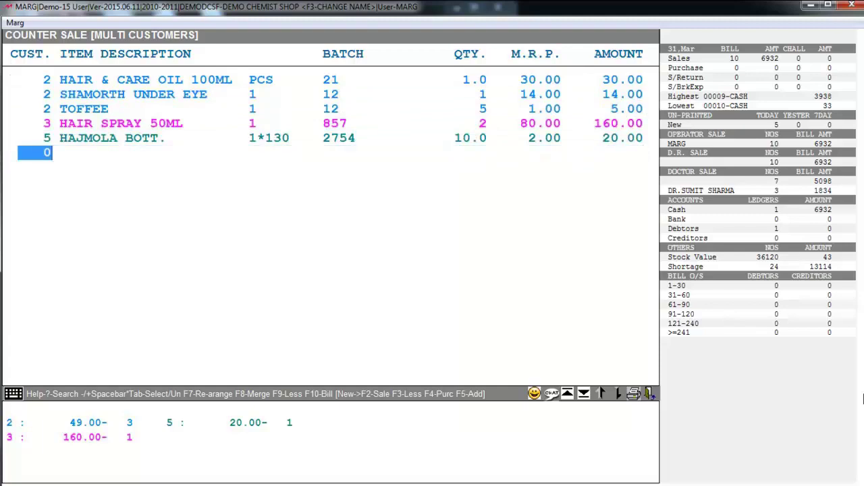
pyautogui.press('Up')
pyautogui.press('Up')
pyautogui.press('Up')
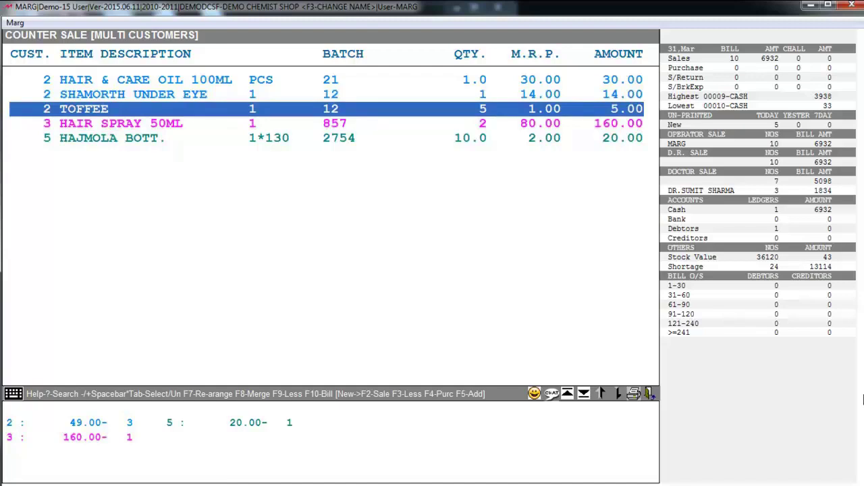
pyautogui.press('Down')
pyautogui.press('Down')
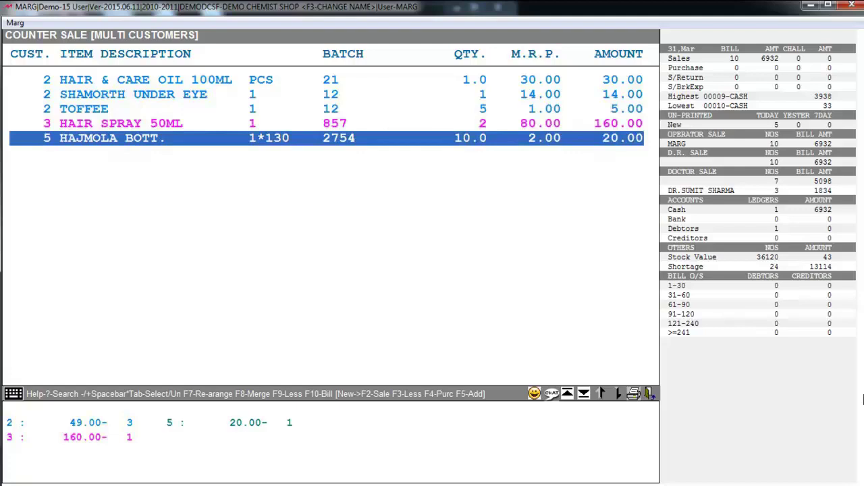
pyautogui.press('Down')
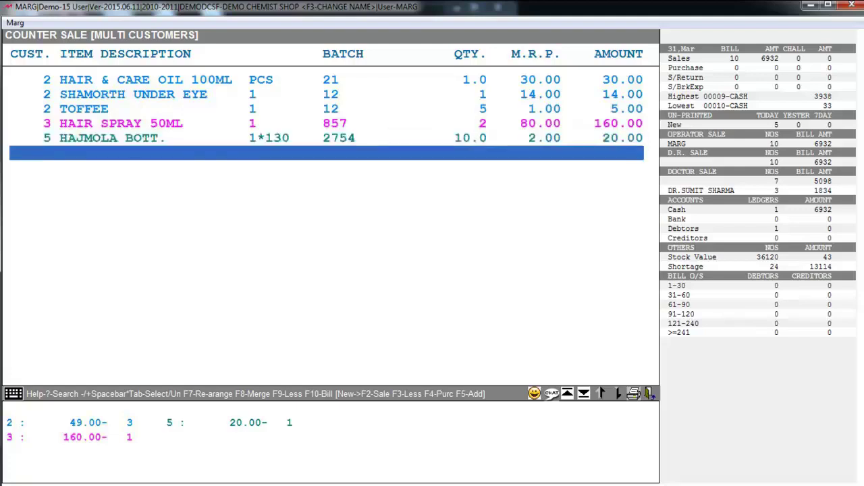
pyautogui.press('Return')
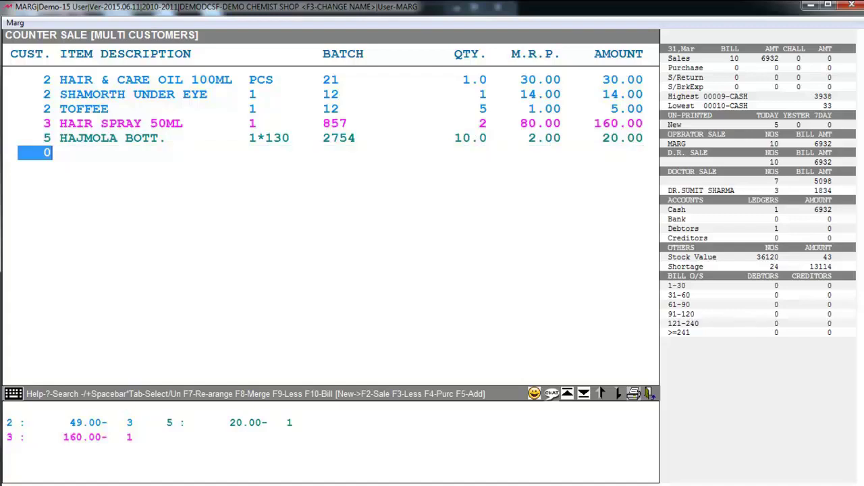
# Step: Add one HALLO SHAMPOO 100ML for customer 1 at 20.00
pyautogui.write('1')
pyautogui.press('Return')
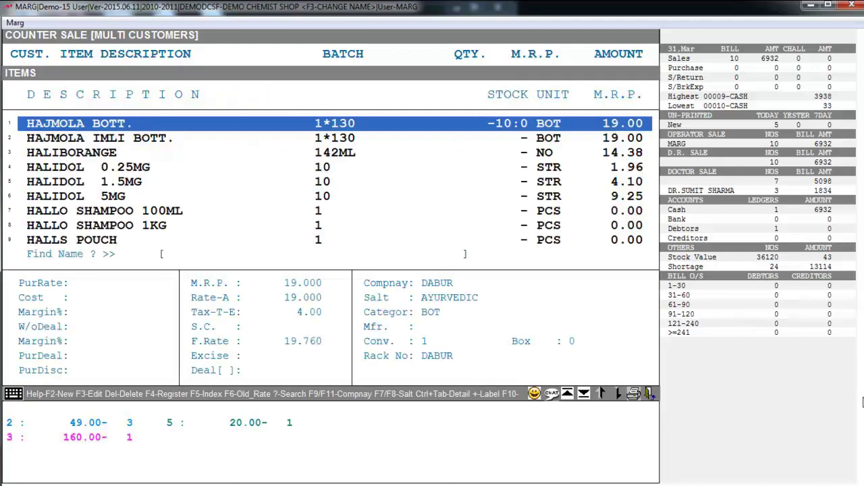
pyautogui.write('HALLOSHAMPOO100ML1')
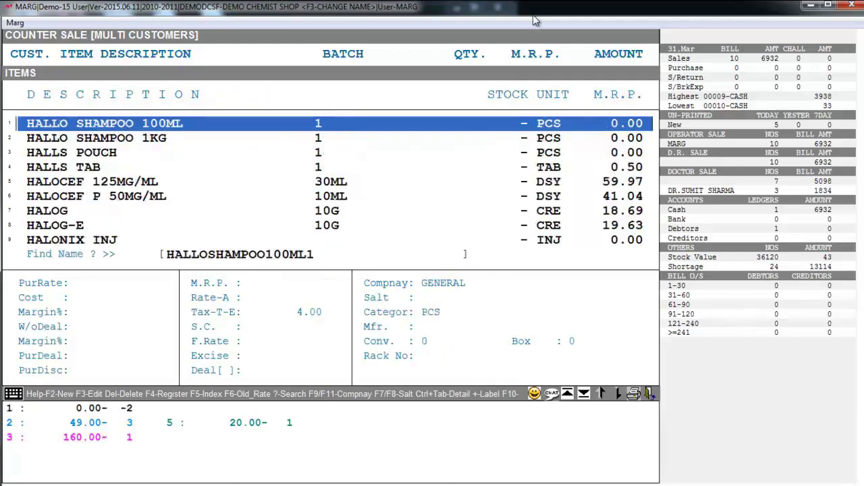
pyautogui.press('Return')
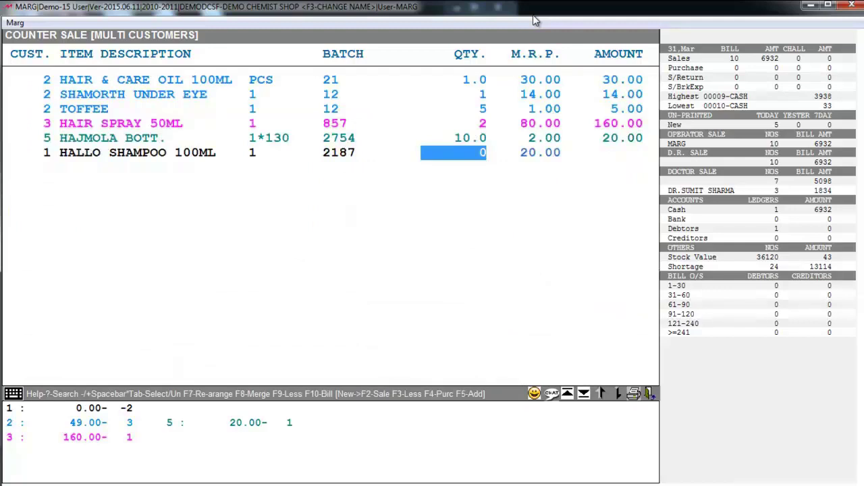
pyautogui.press('Return')
pyautogui.press('Return')
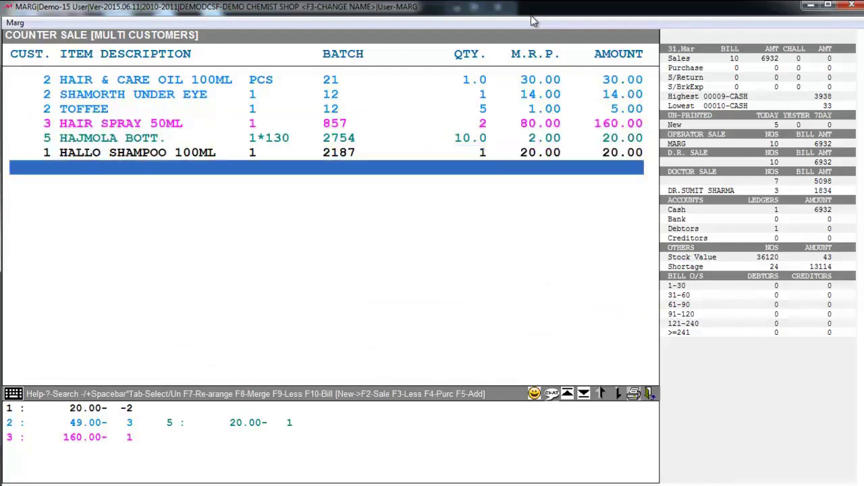
pyautogui.press('Up')
pyautogui.press('Up')
pyautogui.press('Up')
pyautogui.press('Up')
pyautogui.press('Up')
pyautogui.press('Up')
pyautogui.press('Down')
pyautogui.press('Down')
pyautogui.press('Down')
pyautogui.press('Down')
pyautogui.press('Down')
pyautogui.press('Up')
pyautogui.press('Up')
pyautogui.press('Down')
pyautogui.press('Down')
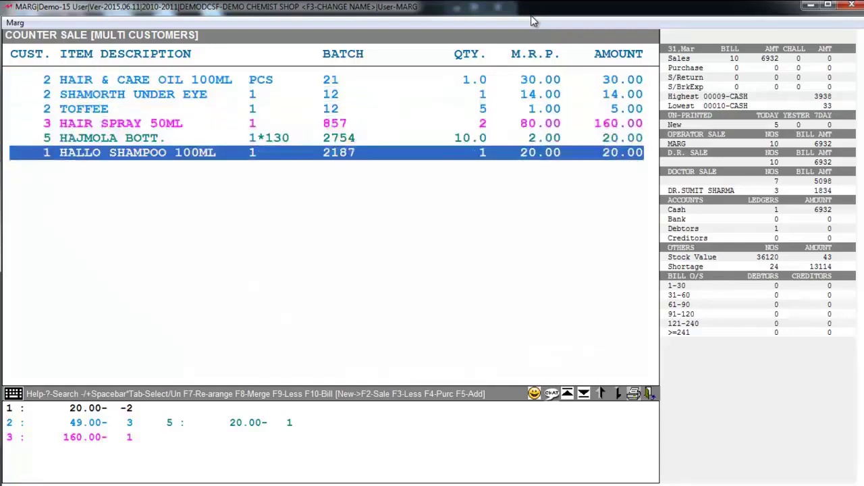
pyautogui.press('Down')
# Step: Add two HALOCEF P 50MG/ML for customer 4, worth 82.08
pyautogui.write('4')
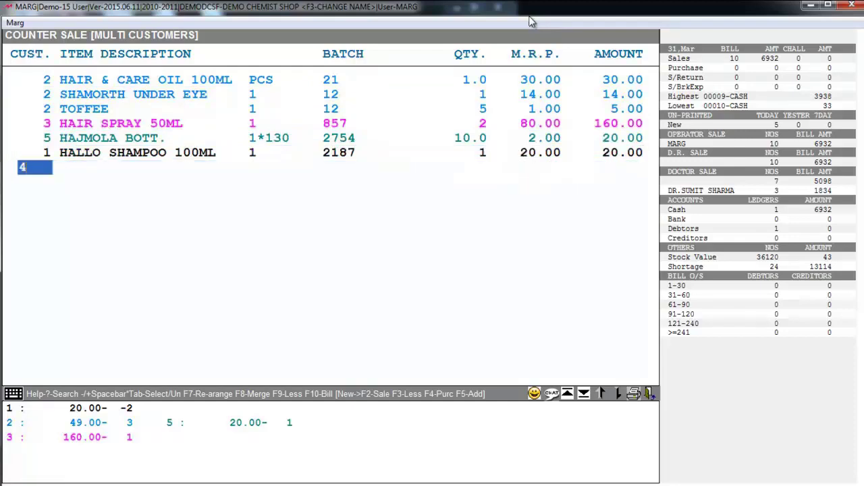
pyautogui.press('Return')
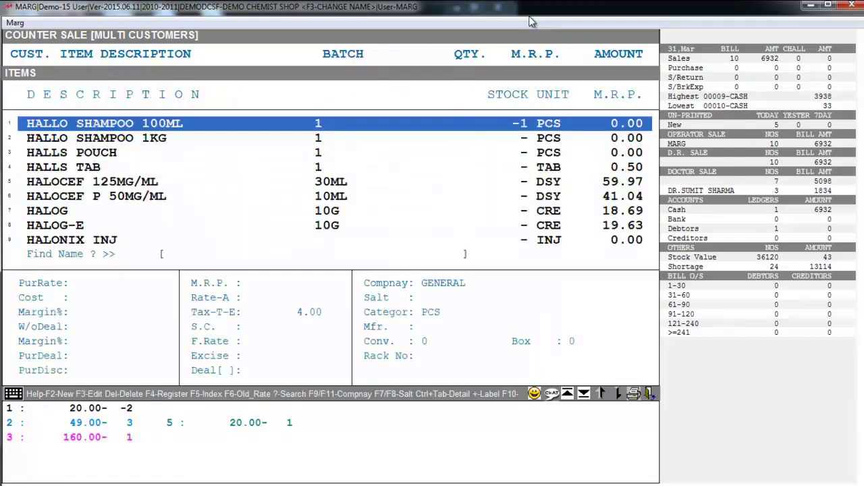
pyautogui.press('Down')
pyautogui.press('Down')
pyautogui.press('Down')
pyautogui.press('Down')
pyautogui.press('Down')
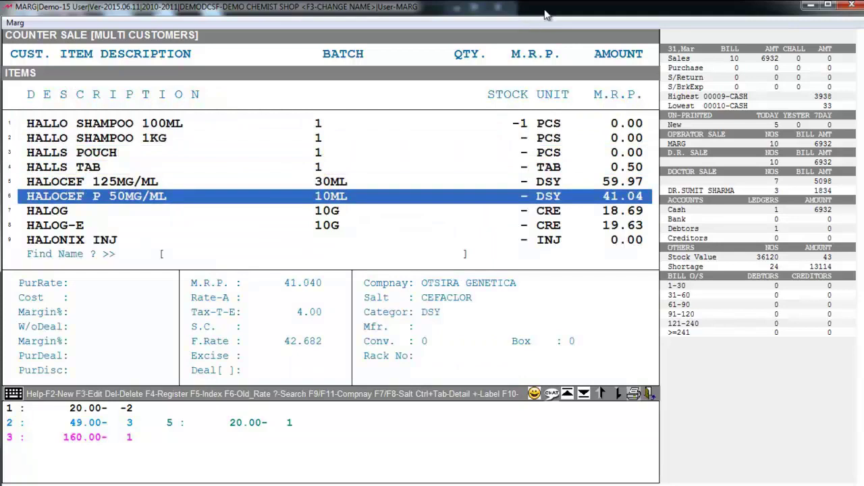
pyautogui.press('Return')
pyautogui.write('2')
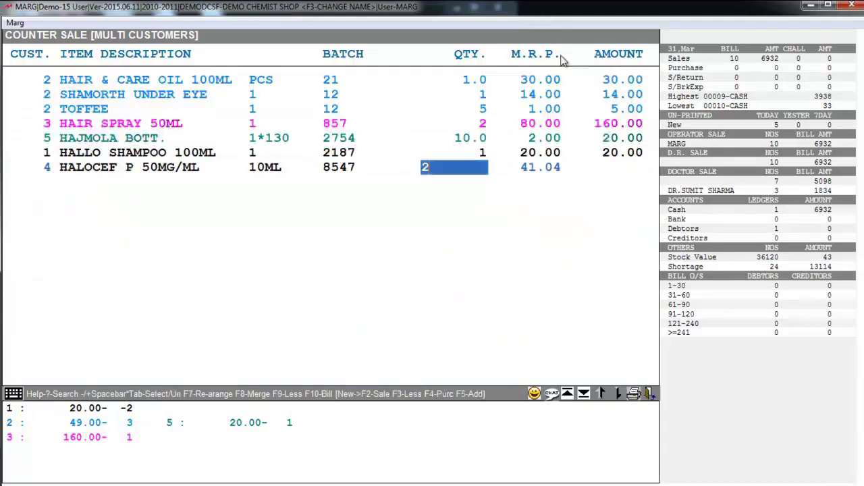
pyautogui.press('Return')
pyautogui.press('Return')
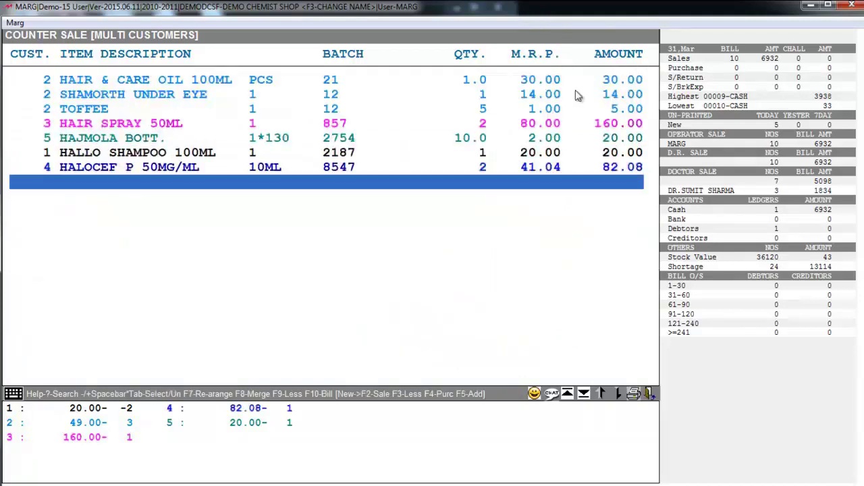
pyautogui.press('Up')
pyautogui.press('Up')
pyautogui.press('Up')
pyautogui.press('Up')
pyautogui.press('Up')
pyautogui.press('Up')
pyautogui.press('Up')
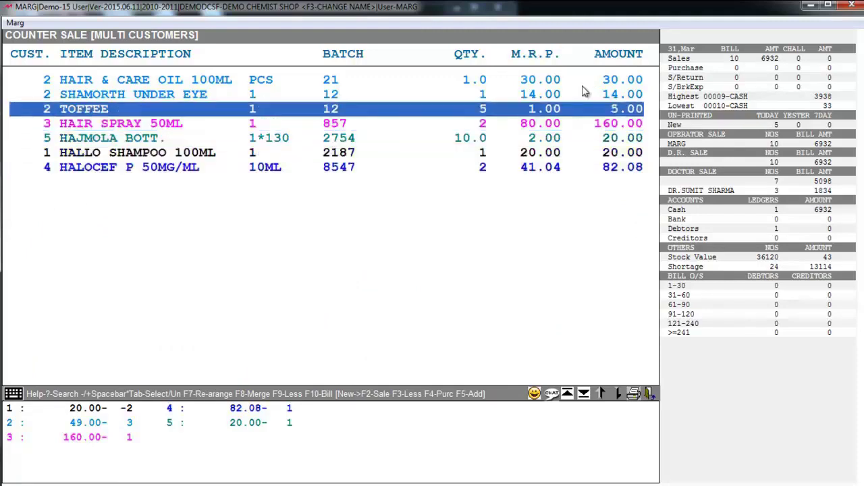
pyautogui.press('Down')
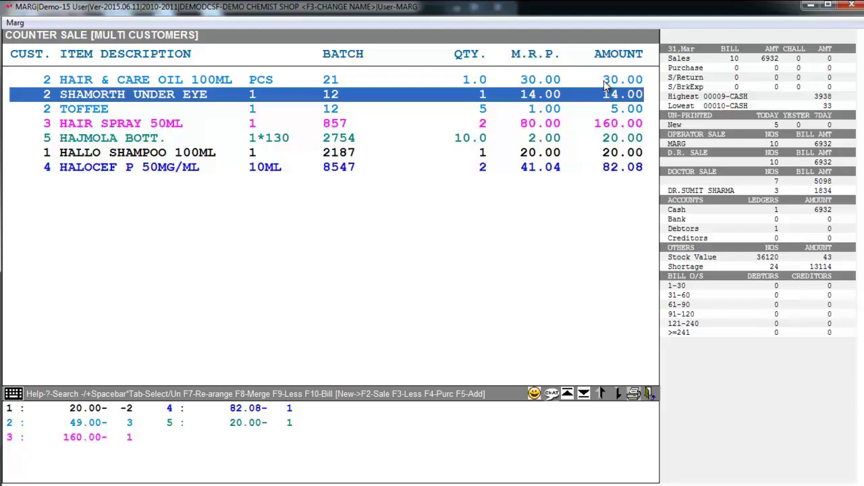
# Step: Bring up the Convert Bill prompt, with counter-sale lines grouped by customer number
pyautogui.press('F10')
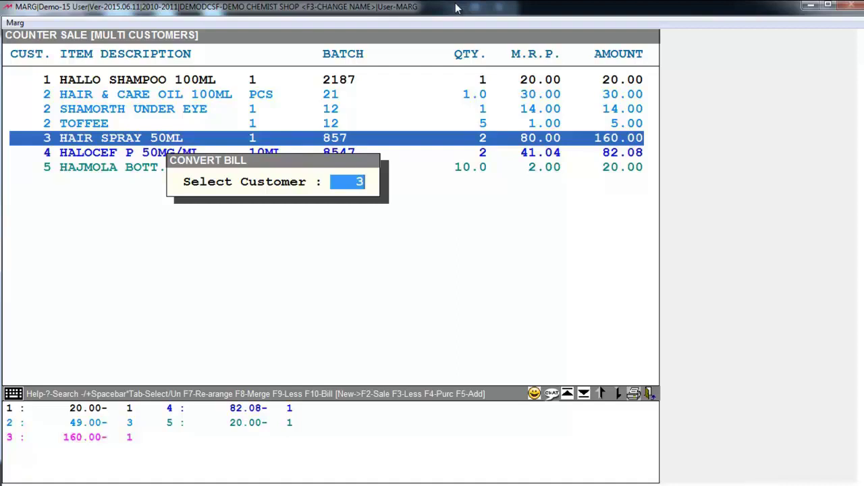
# Step: Convert customer 1's shampoo into bill 00016 on the debtor ledger, saving it at 20.80
pyautogui.write('1')
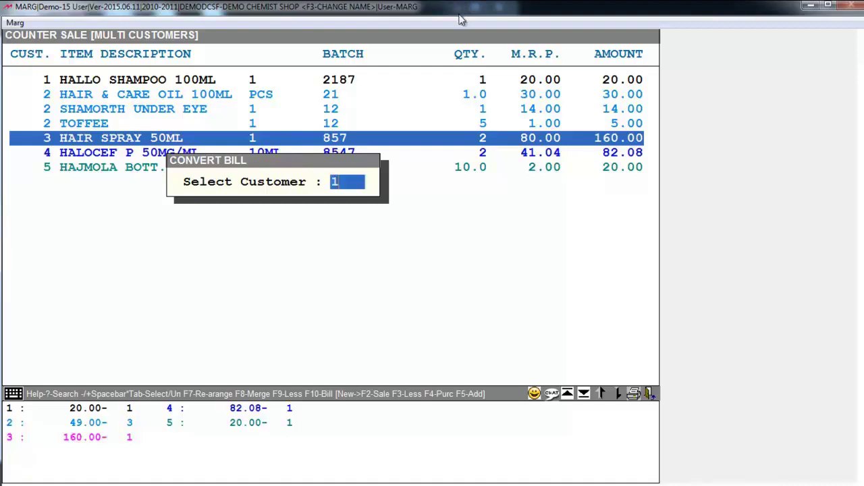
pyautogui.press('Return')
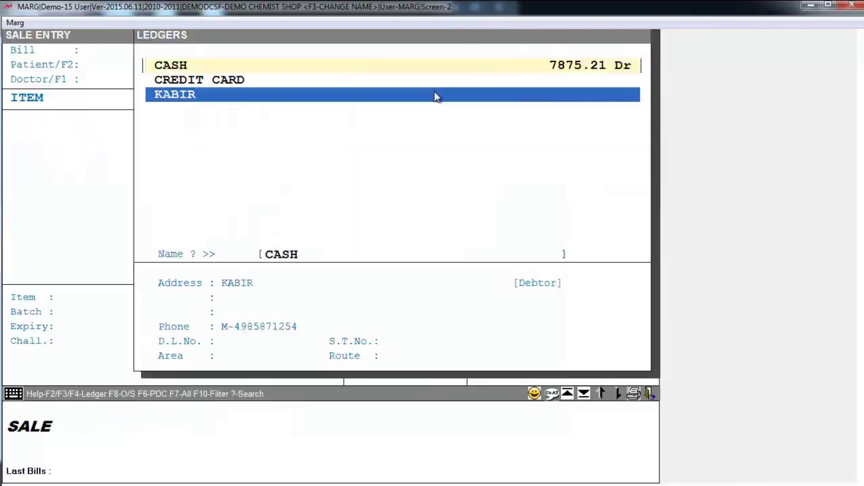
pyautogui.click(435, 95)
pyautogui.press('Return')
pyautogui.press('Escape')
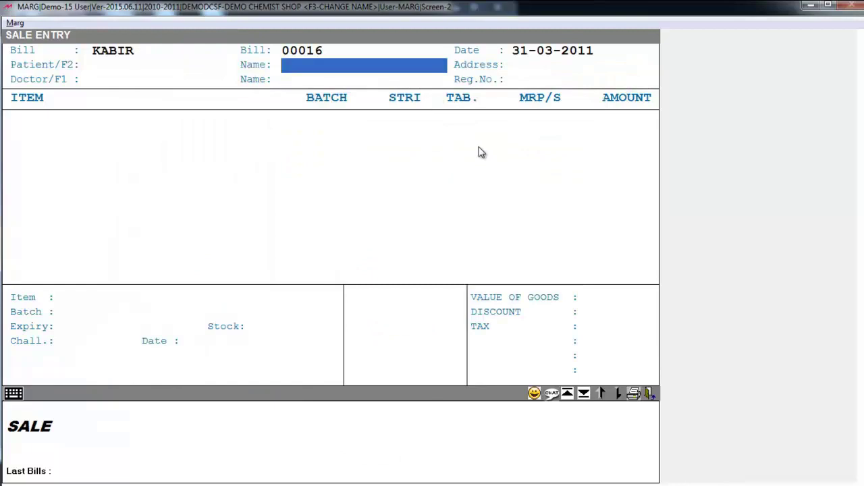
pyautogui.press('Return')
pyautogui.press('Return')
pyautogui.press('Return')
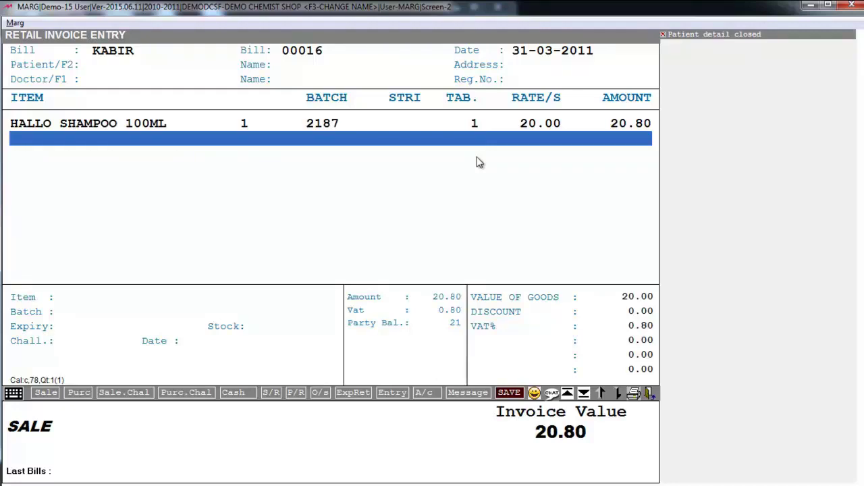
pyautogui.press('Escape')
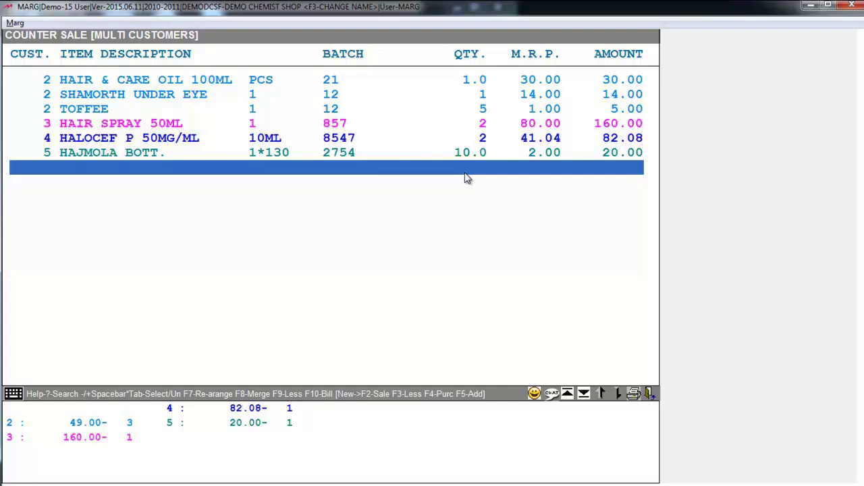
# Step: Merge counter-sale customer 2 into 3, then 3 into 4, then 4 into 5
pyautogui.press('F8')
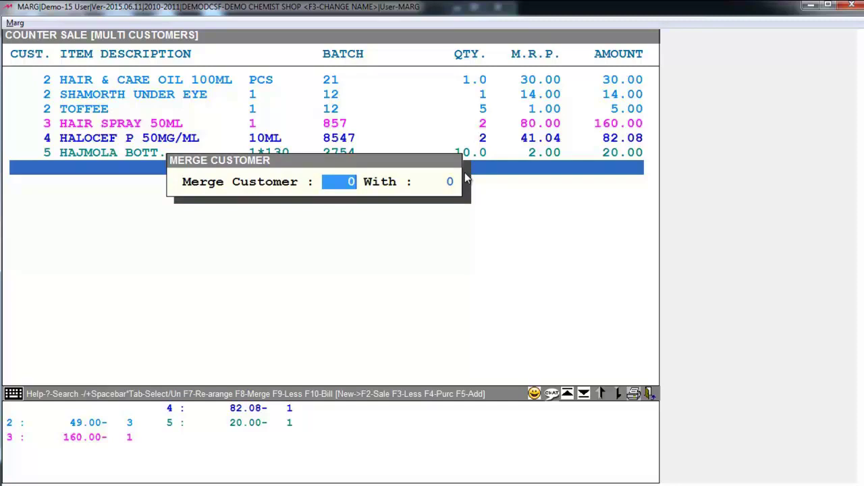
pyautogui.write('2')
pyautogui.press('Return')
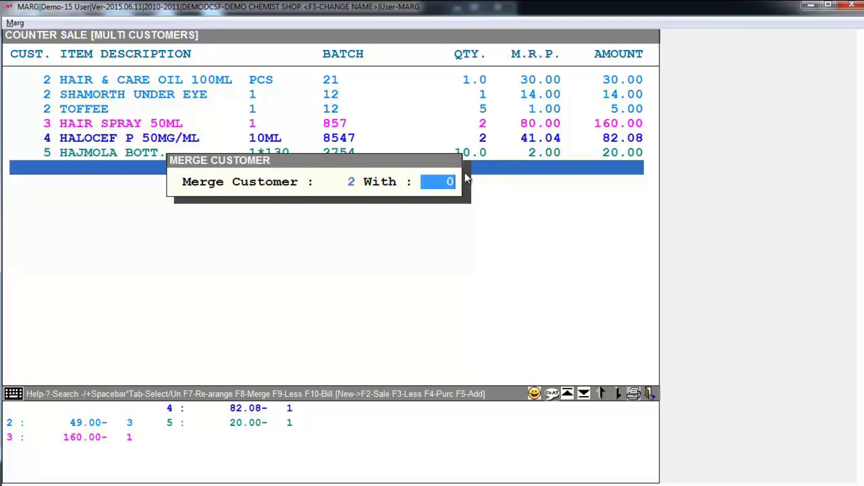
pyautogui.write('3')
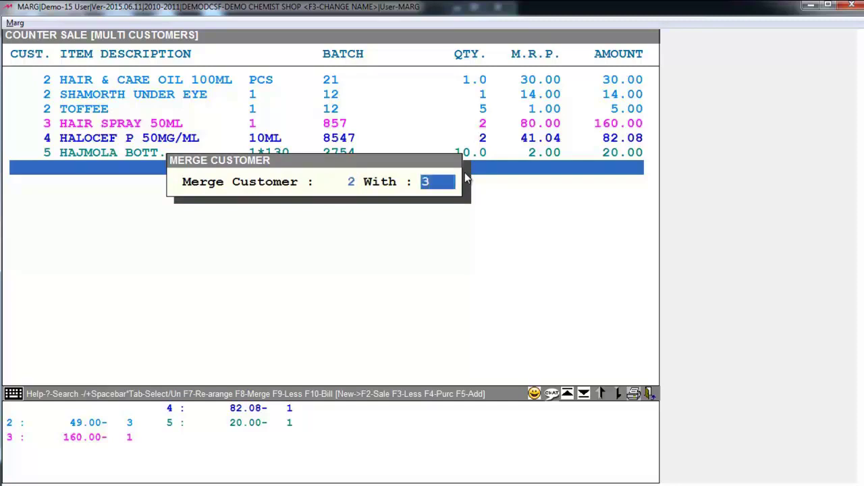
pyautogui.press('Return')
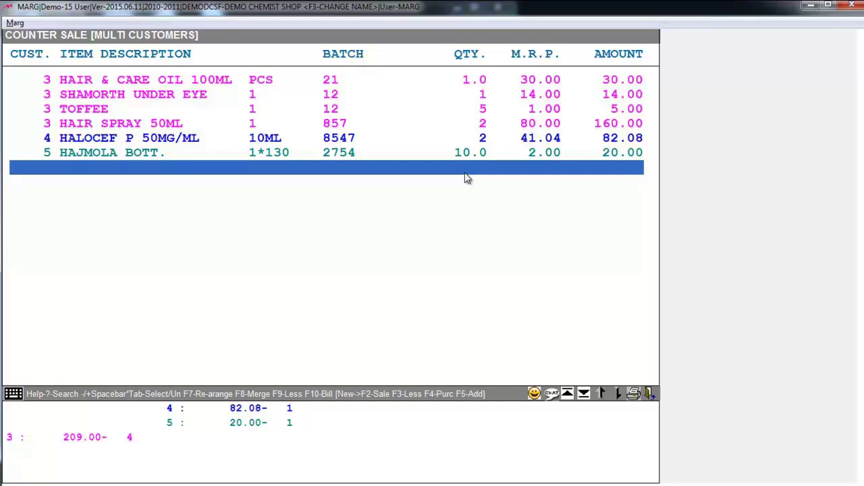
pyautogui.press('F8')
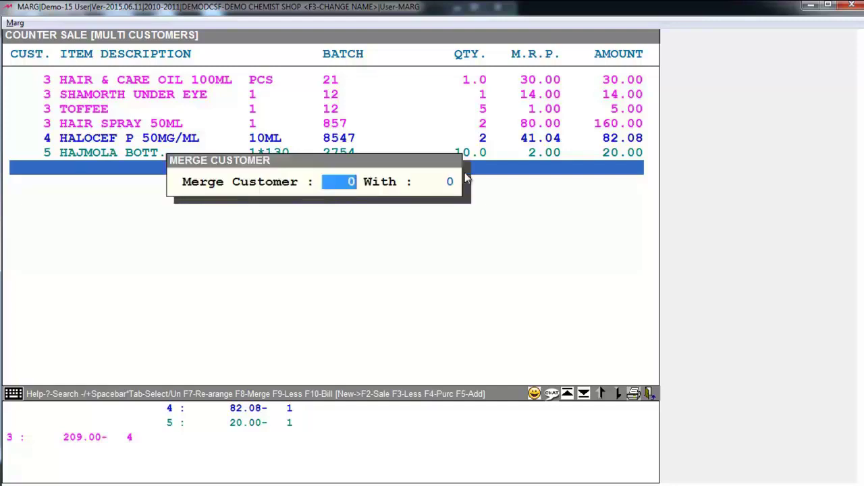
pyautogui.write('3')
pyautogui.press('Return')
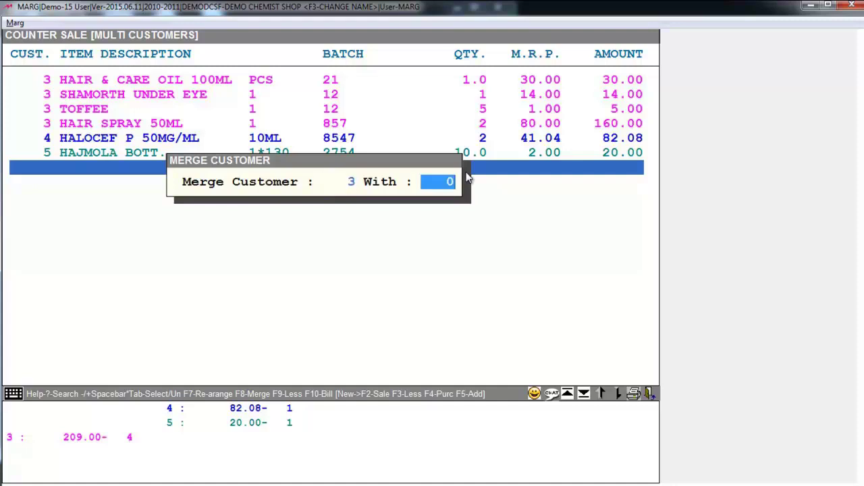
pyautogui.write('4')
pyautogui.press('Return')
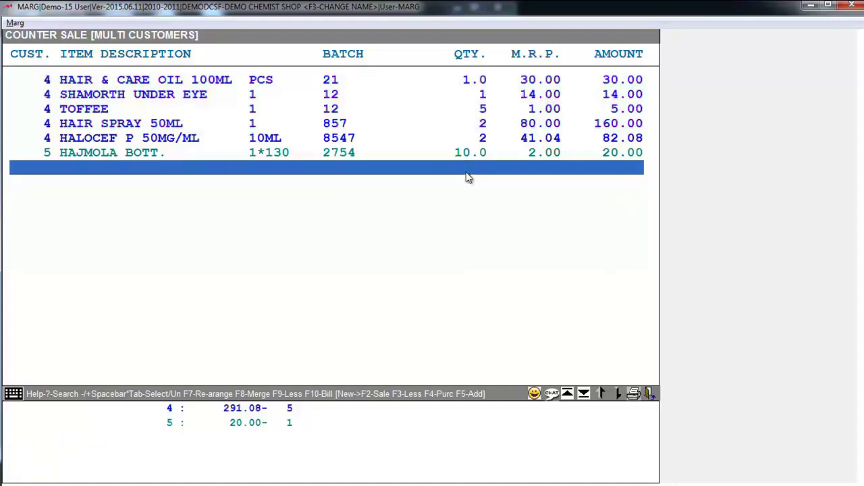
pyautogui.press('F8')
pyautogui.write('4')
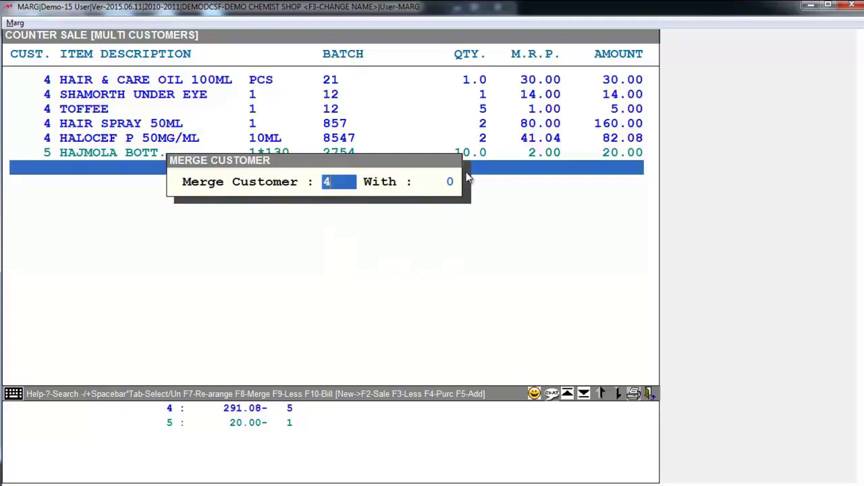
pyautogui.press('Return')
pyautogui.write('5')
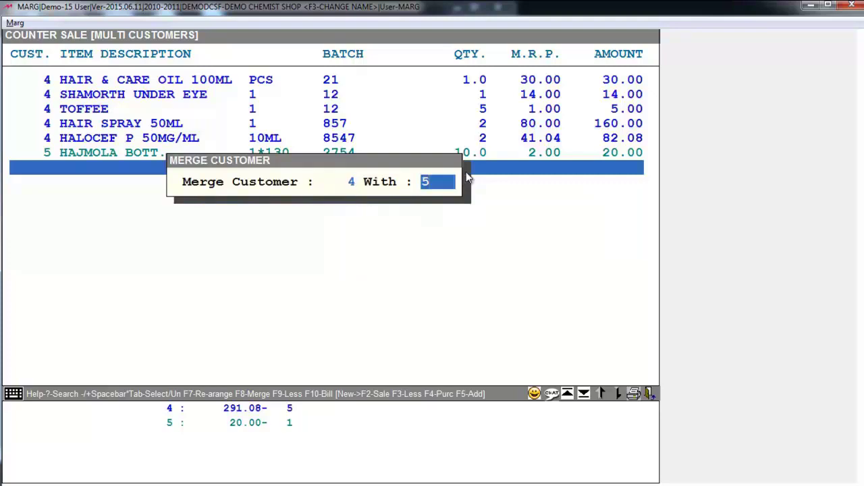
pyautogui.press('Return')
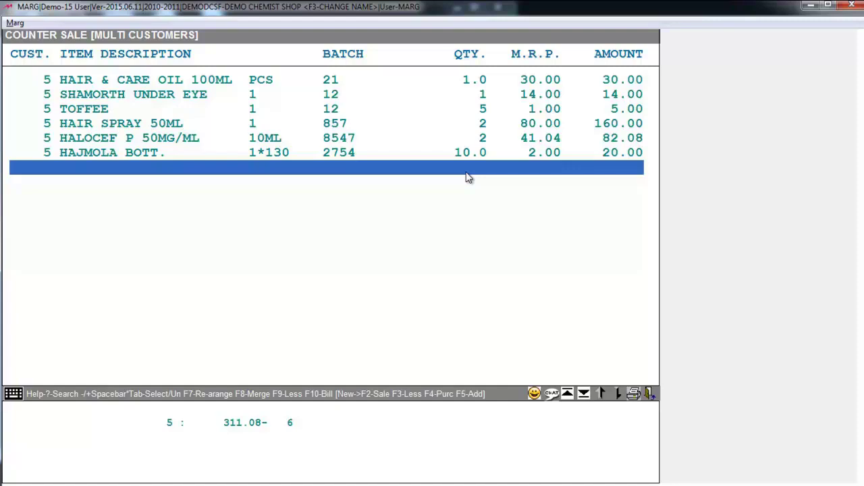
# Step: Convert customer 5's merged items into a CASH ledger bill and save the invoice
pyautogui.press('F10')
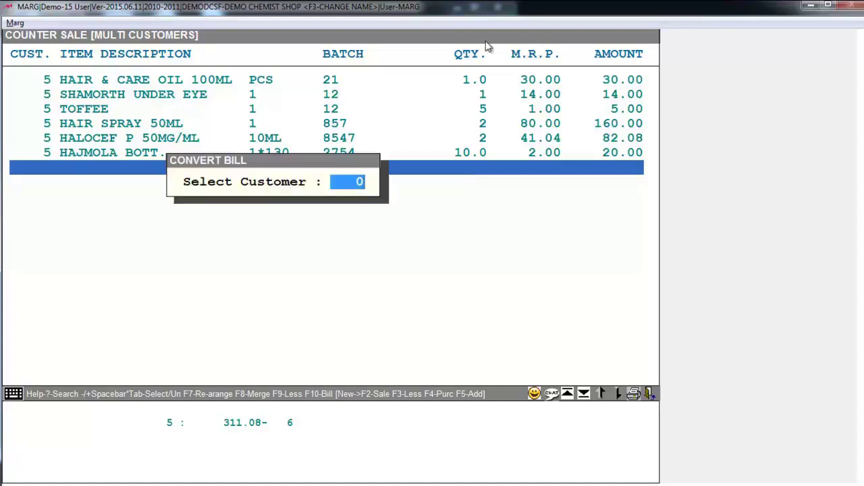
pyautogui.write('5')
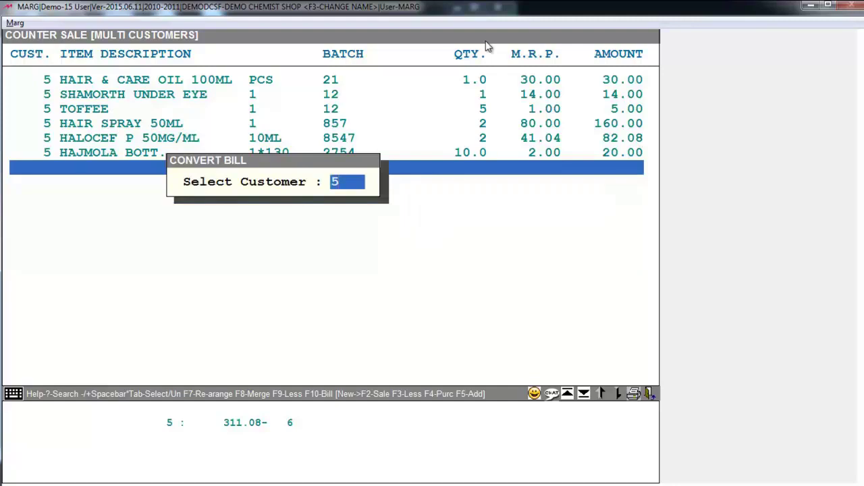
pyautogui.press('Return')
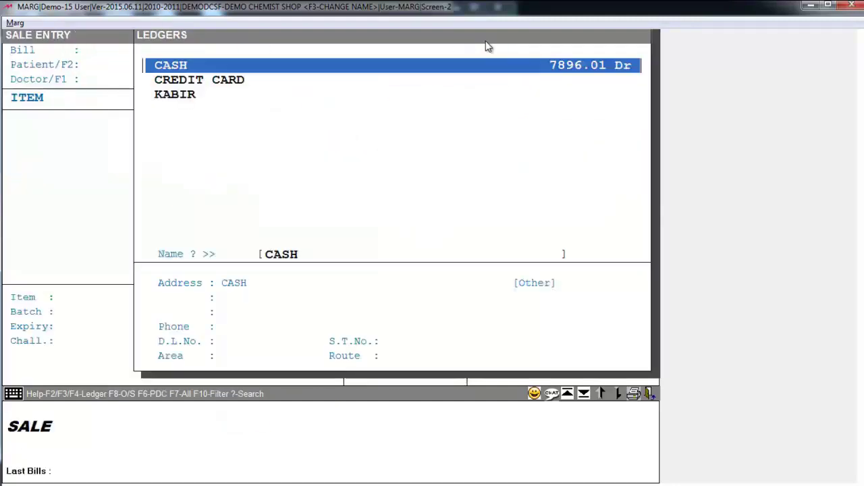
pyautogui.press('Return')
pyautogui.press('Return')
pyautogui.press('Return')
pyautogui.press('Return')
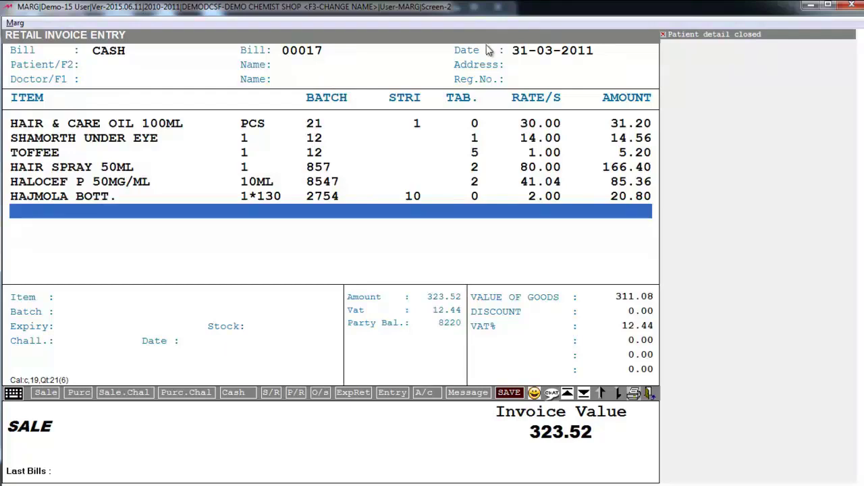
pyautogui.press('Escape')
pyautogui.press('y')
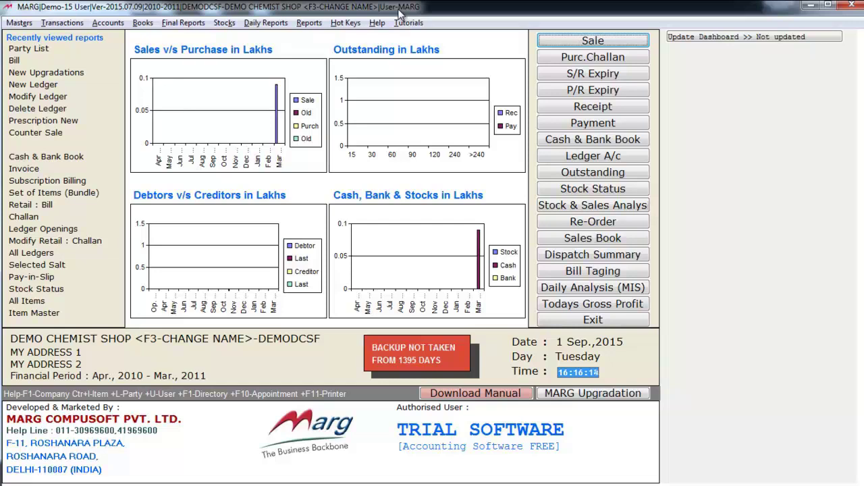
# Step: Start a new CASH sale and add 2MOLAR 1/6 from batch 21
pyautogui.click(582, 41)
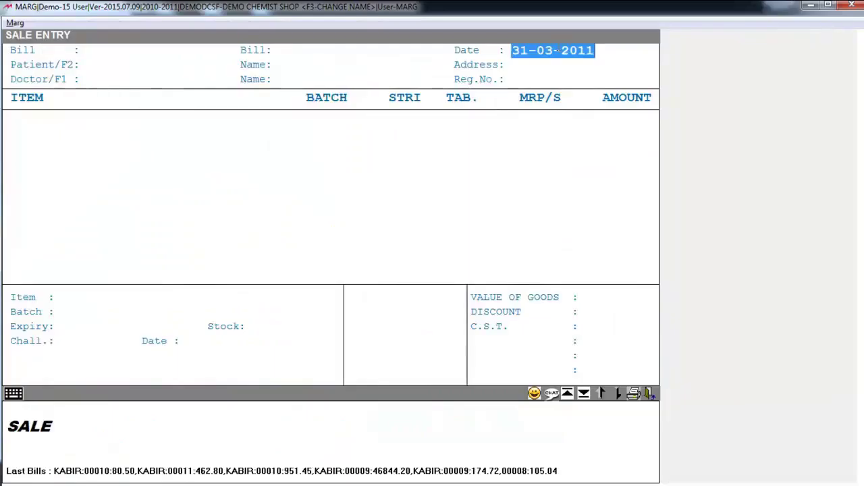
pyautogui.press('Return')
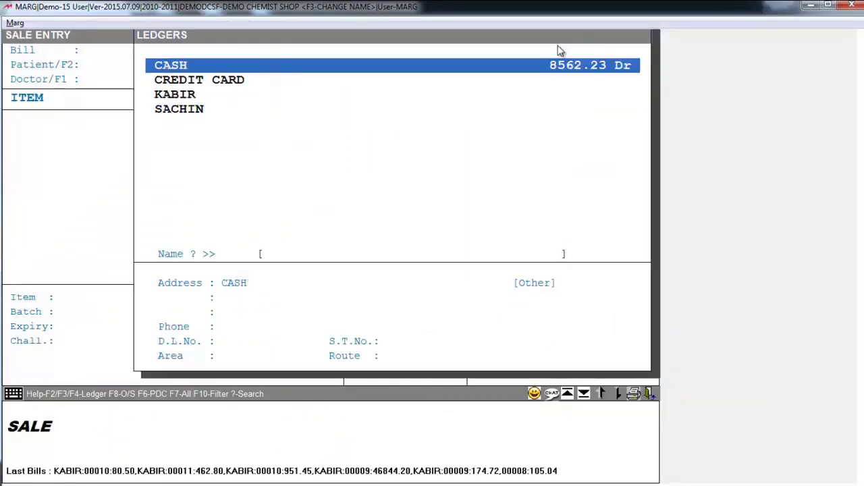
pyautogui.press('Return')
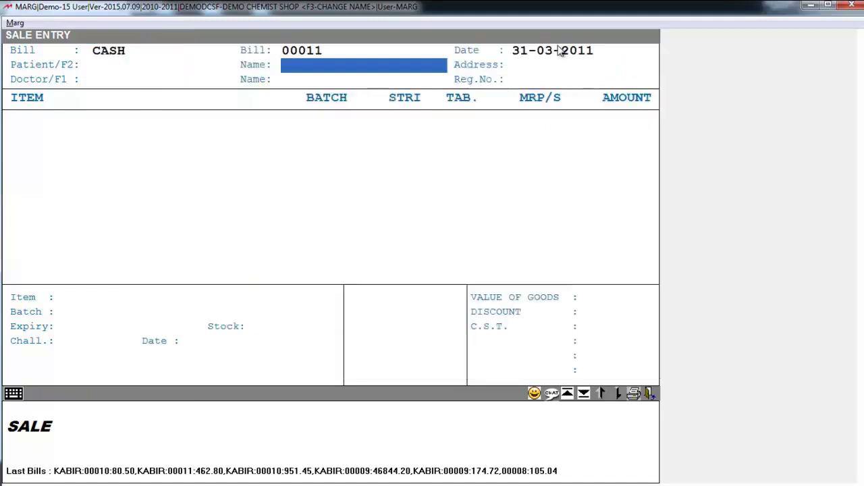
pyautogui.press('Return')
pyautogui.press('Return')
pyautogui.press('Return')
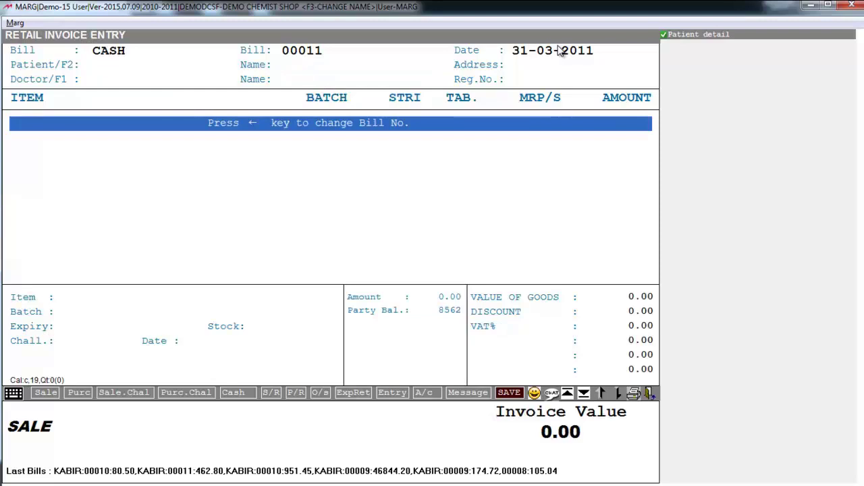
pyautogui.press('Return')
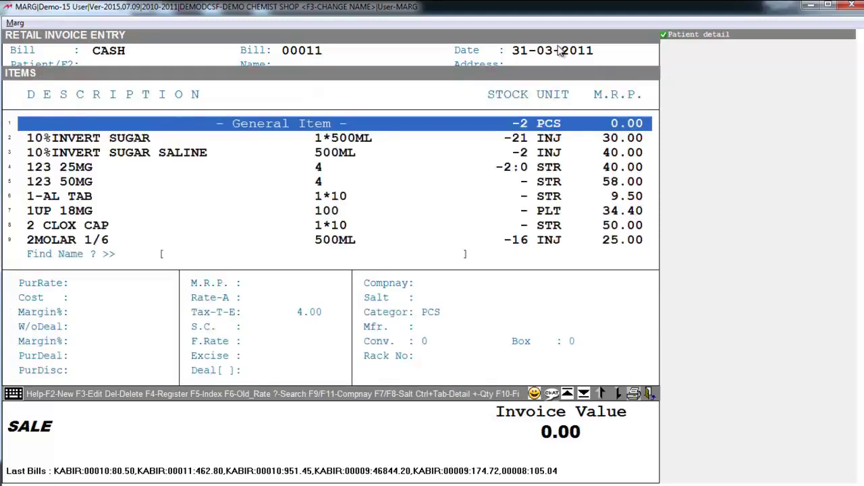
pyautogui.press('Down')
pyautogui.press('Down')
pyautogui.press('Down')
pyautogui.press('Down')
pyautogui.press('Down')
pyautogui.press('Down')
pyautogui.press('Down')
pyautogui.press('Down')
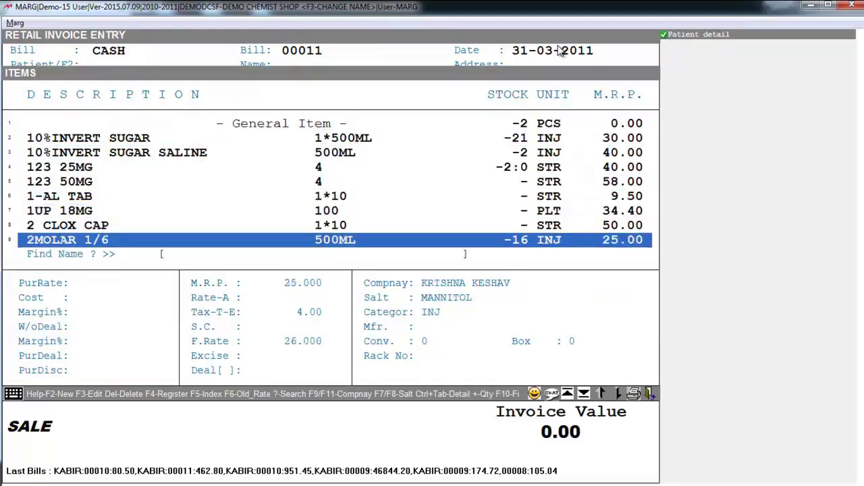
pyautogui.press('Return')
pyautogui.press('Return')
pyautogui.write('2')
# Step: Set 2MOLAR 1/6 to quantity 2, then add P-125 250MG and 2PAM-I 500MG/20ML at quantity 1 each
pyautogui.press('Return')
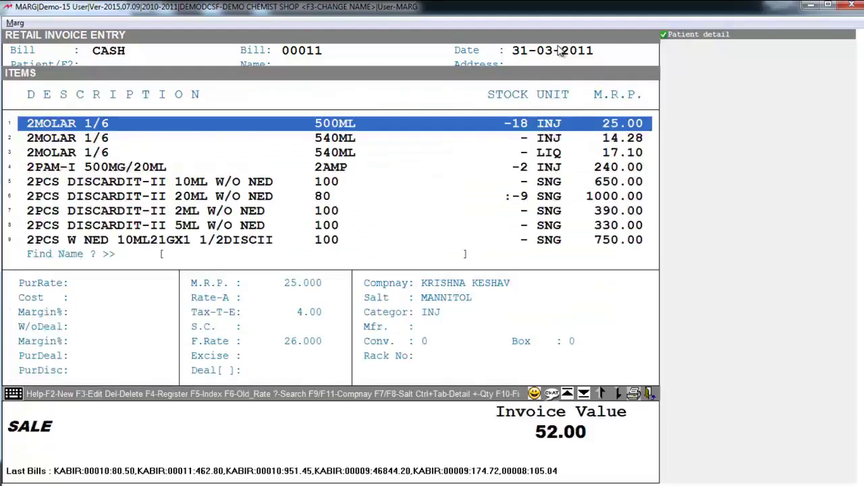
pyautogui.write('P')
pyautogui.press('Down')
pyautogui.press('Down')
pyautogui.press('Down')
pyautogui.press('Return')
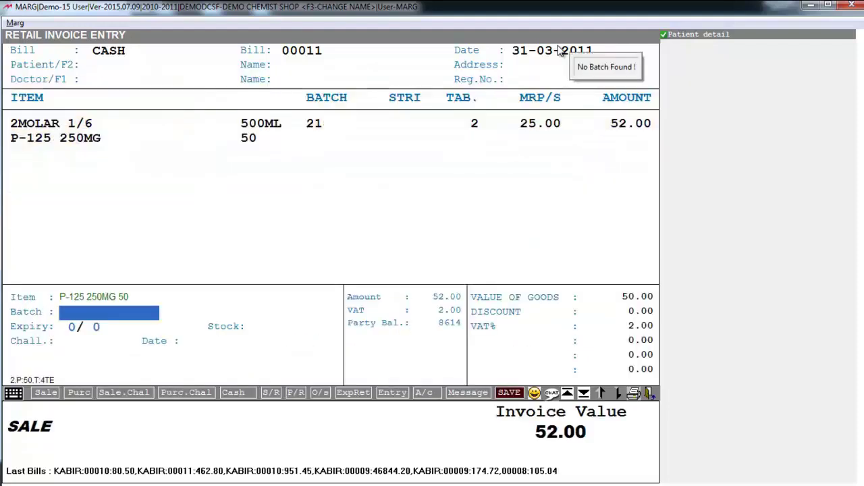
pyautogui.press('Return')
pyautogui.write('1')
pyautogui.press('Return')
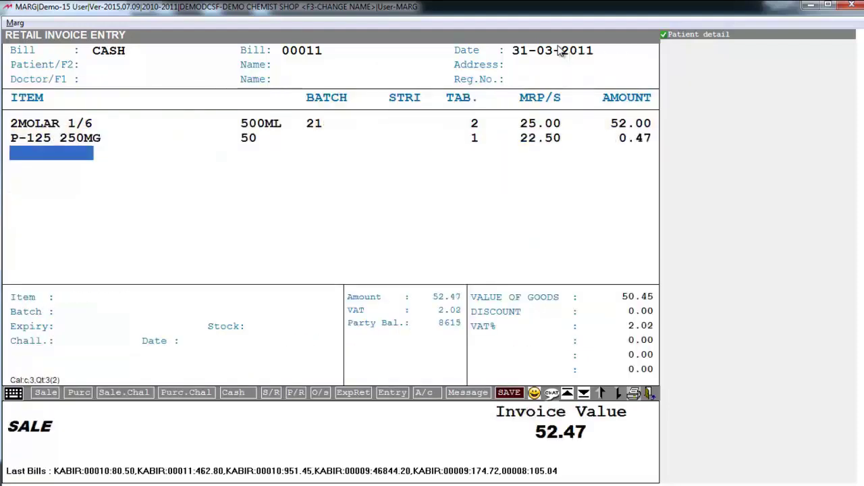
pyautogui.press('Down')
pyautogui.press('Down')
pyautogui.press('Down')
pyautogui.press('Down')
pyautogui.press('Down')
pyautogui.press('Down')
pyautogui.press('Down')
pyautogui.press('Down')
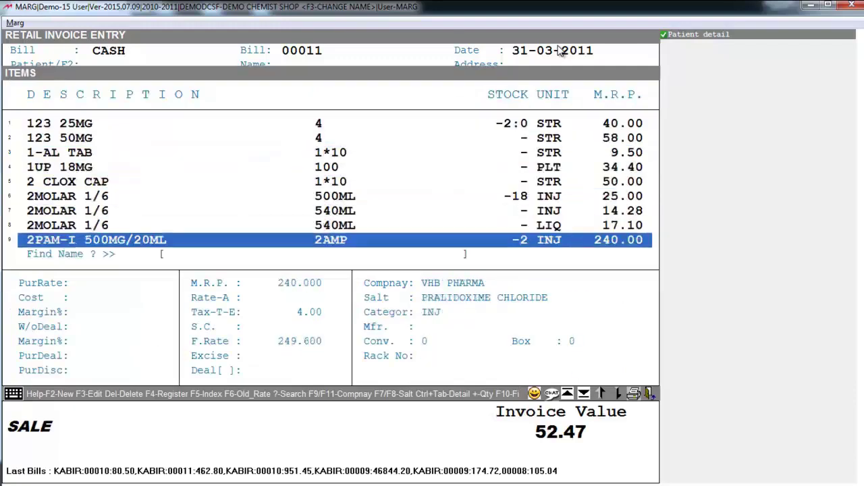
pyautogui.press('Return')
pyautogui.press('Return')
pyautogui.write('1')
pyautogui.press('Return')
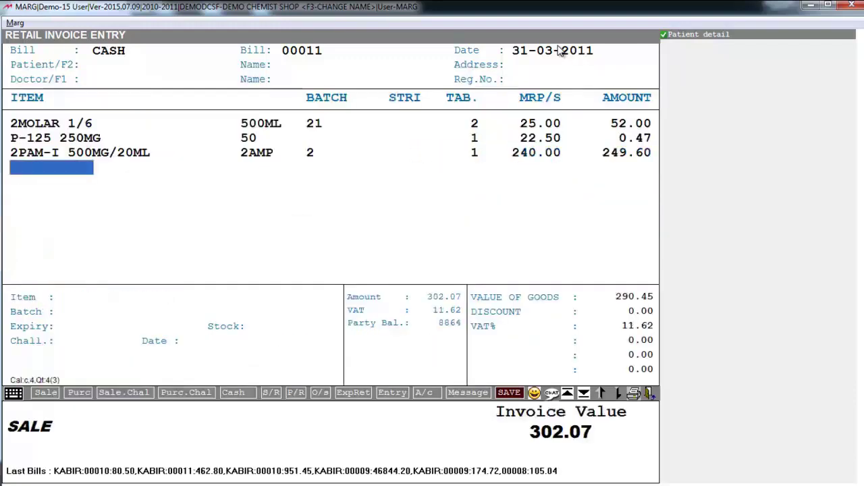
pyautogui.press('Escape')
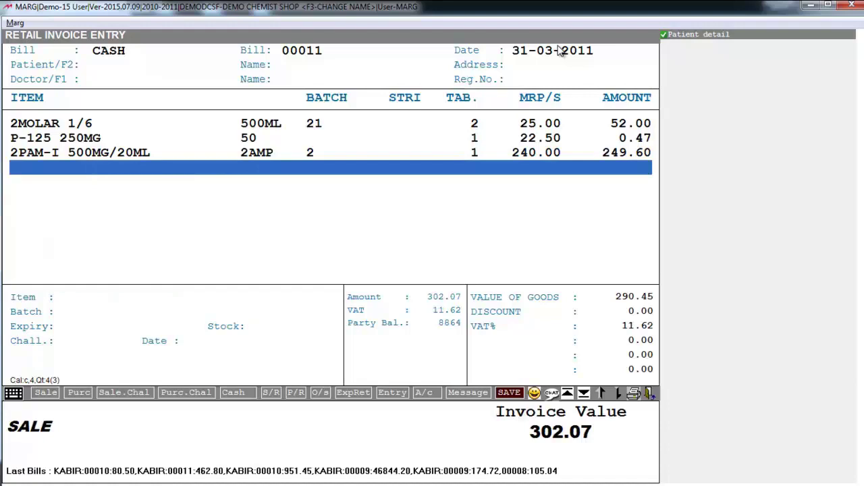
pyautogui.press('Escape')
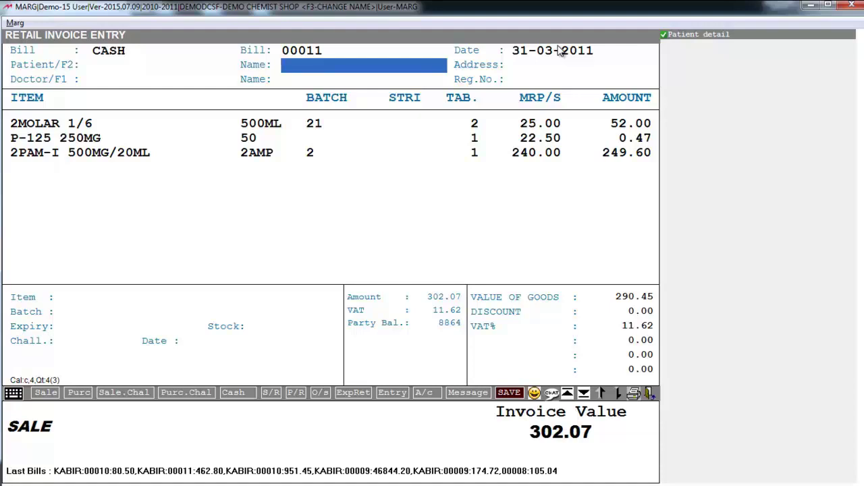
# Step: Create new patient 9 with the patient's name, skip address and age, and pick a customer ledger
pyautogui.press('Return')
pyautogui.press('Up')
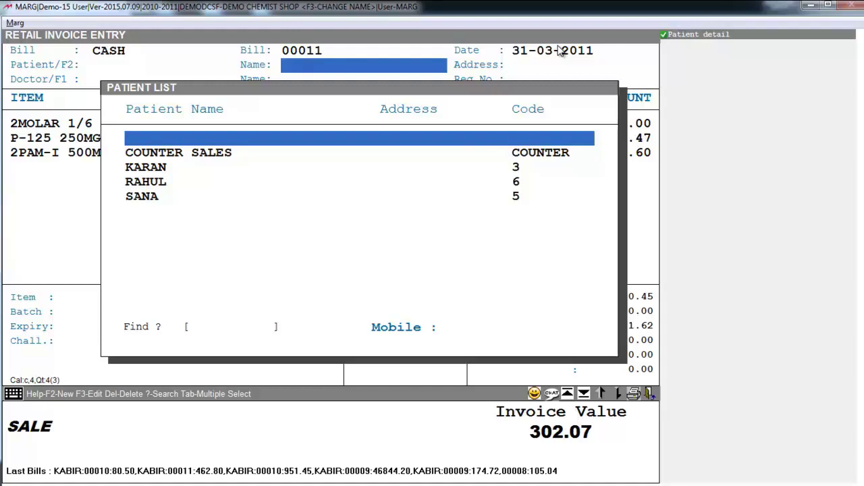
pyautogui.press('Down')
pyautogui.press('Down')
pyautogui.press('Down')
pyautogui.press('Down')
pyautogui.press('F2')
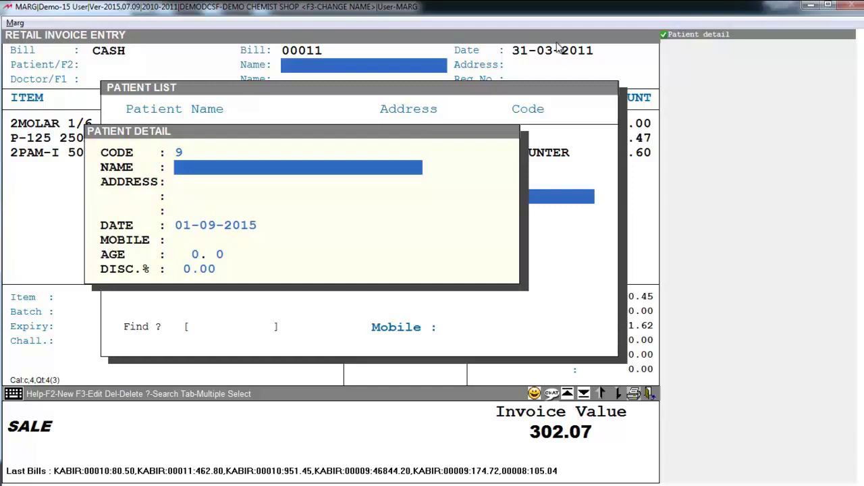
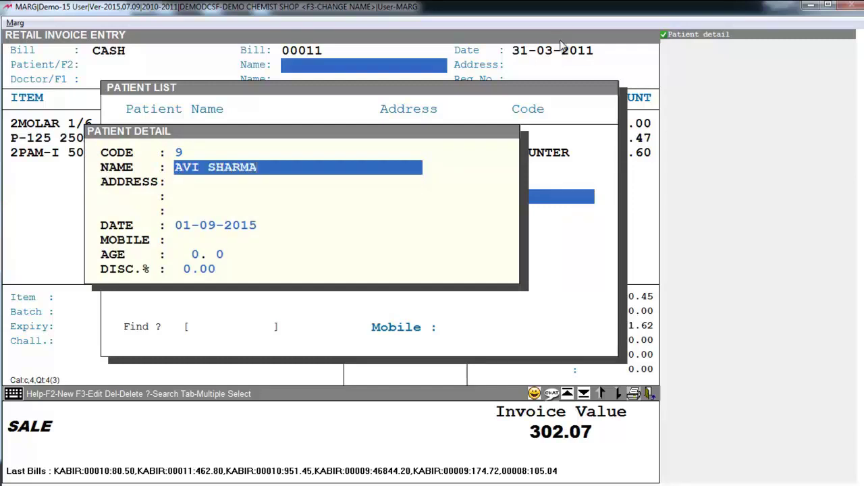
pyautogui.press('Return')
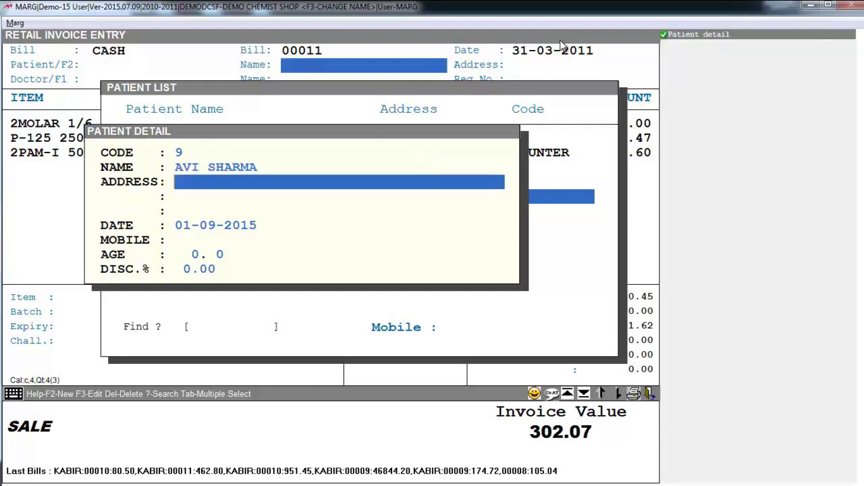
pyautogui.press('Return')
pyautogui.press('Return')
pyautogui.press('Return')
pyautogui.press('Return')
pyautogui.press('Return')
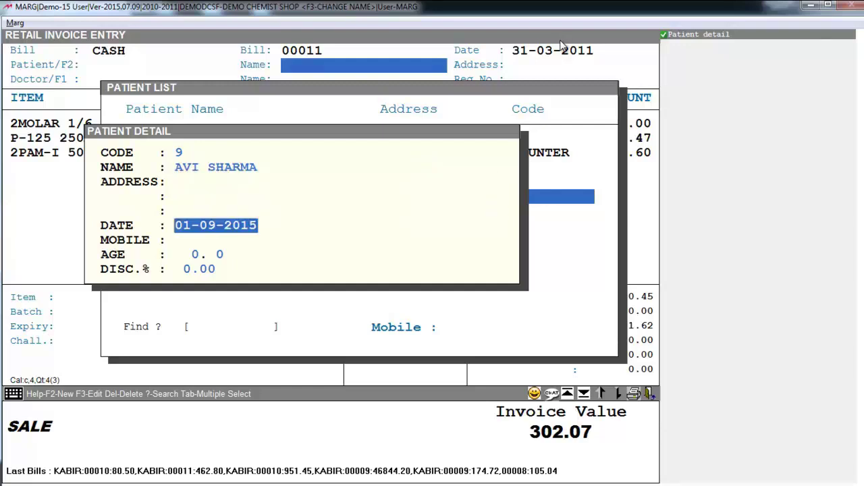
pyautogui.press('Return')
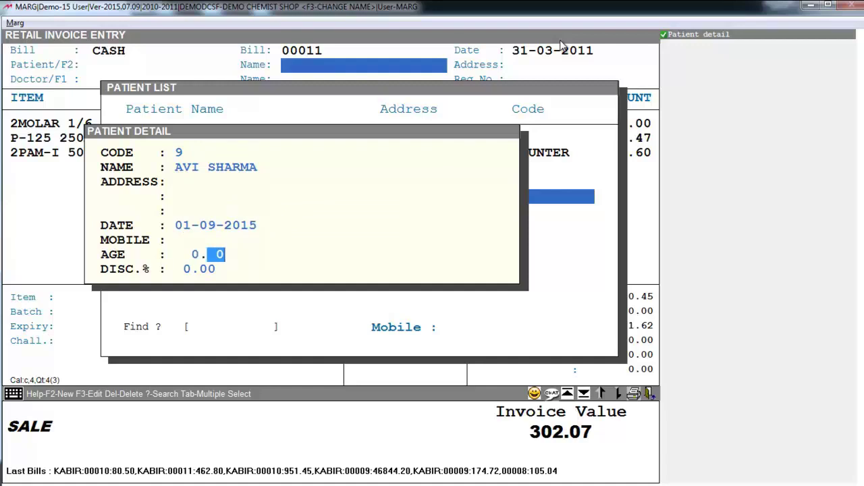
pyautogui.press('Return')
pyautogui.press('Return')
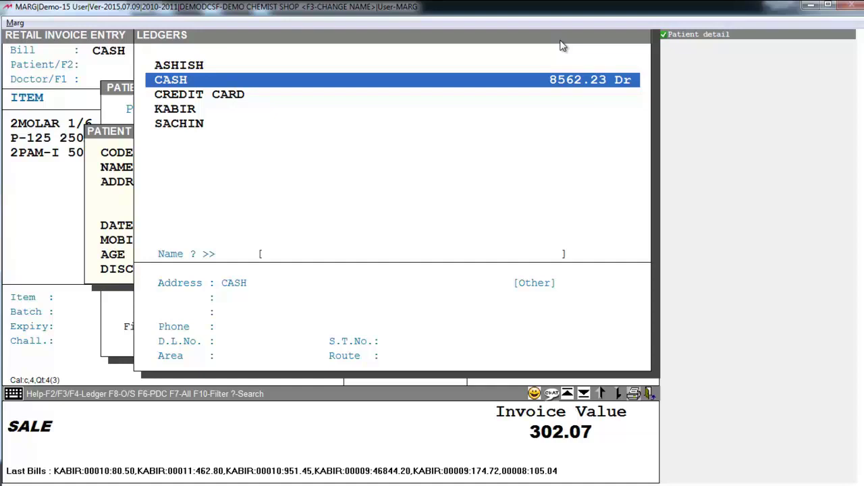
pyautogui.press('Down')
pyautogui.press('Down')
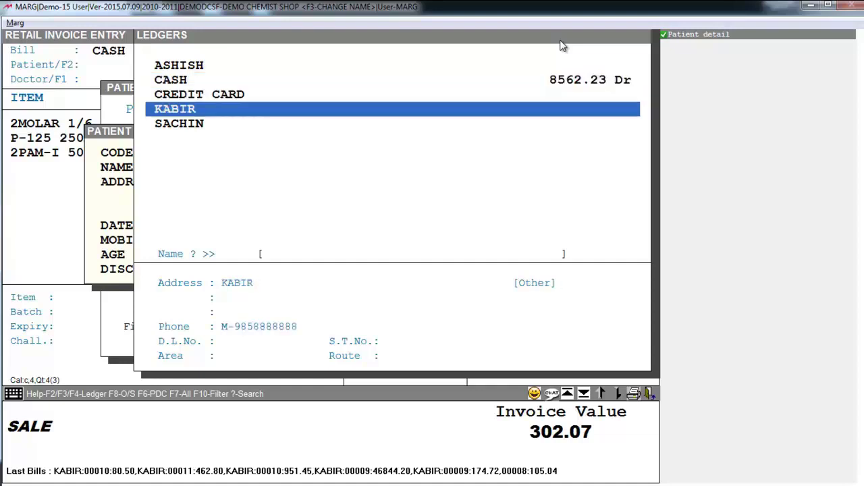
pyautogui.press('Escape')
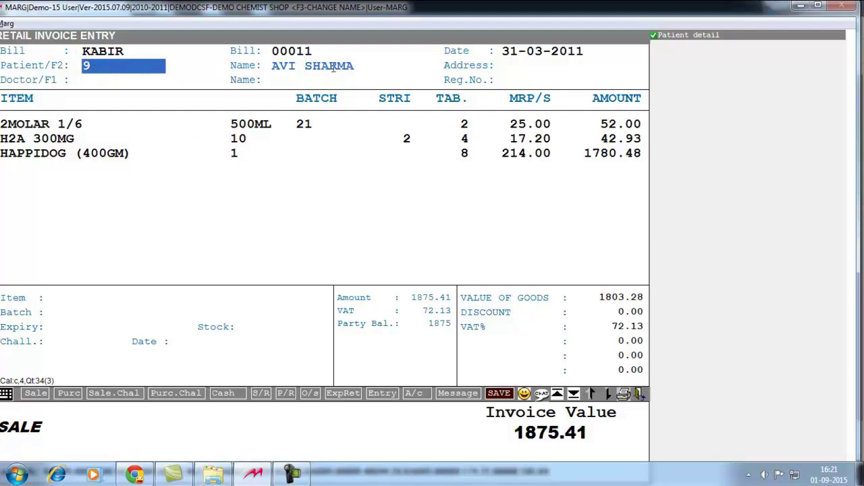
# Step: Assign doctor 1 to the invoice and save bill 00011 with full cash received of 1875.41
pyautogui.press('Return')
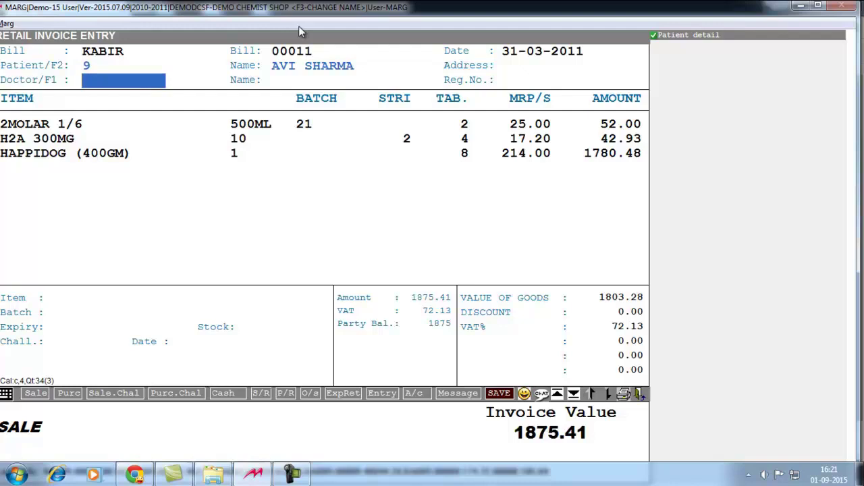
pyautogui.press('Return')
pyautogui.press('Return')
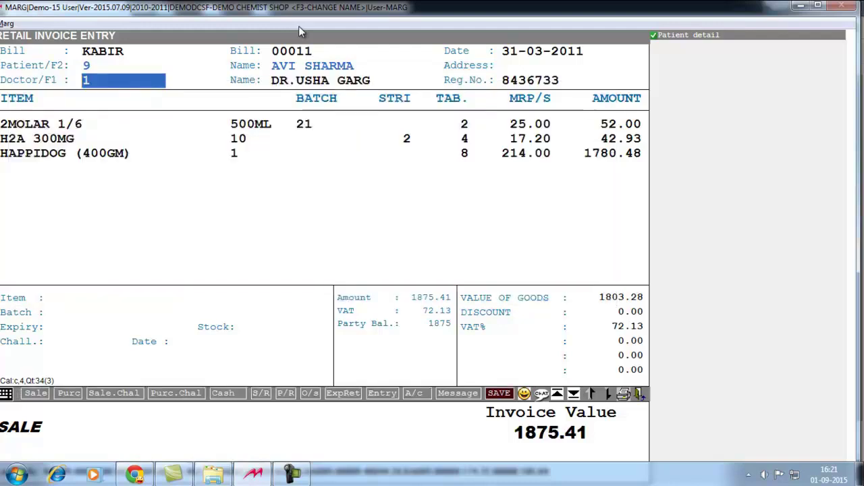
pyautogui.press('Return')
pyautogui.press('Return')
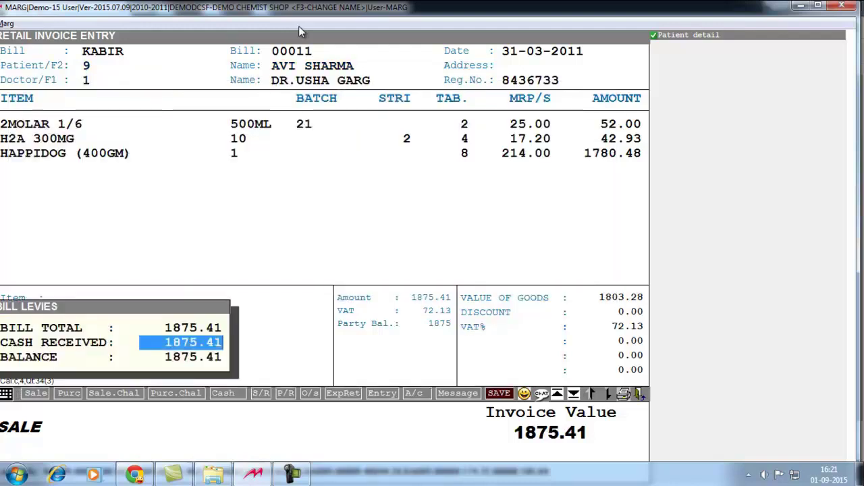
pyautogui.press('Return')
pyautogui.press('Escape')
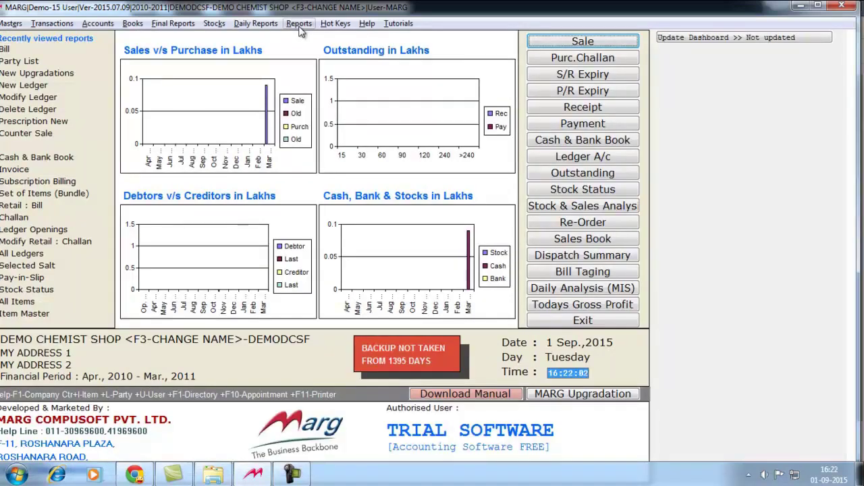
pyautogui.hotkey('ctrl', 'l')
pyautogui.write('ka')
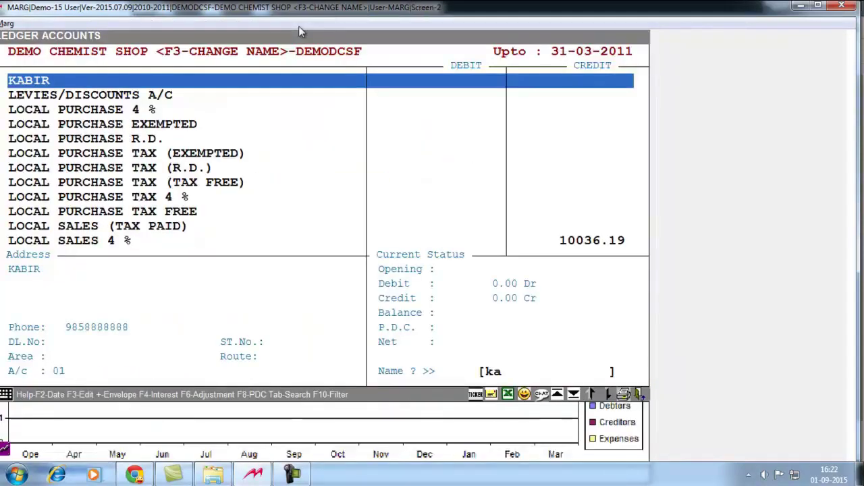
pyautogui.press('Return')
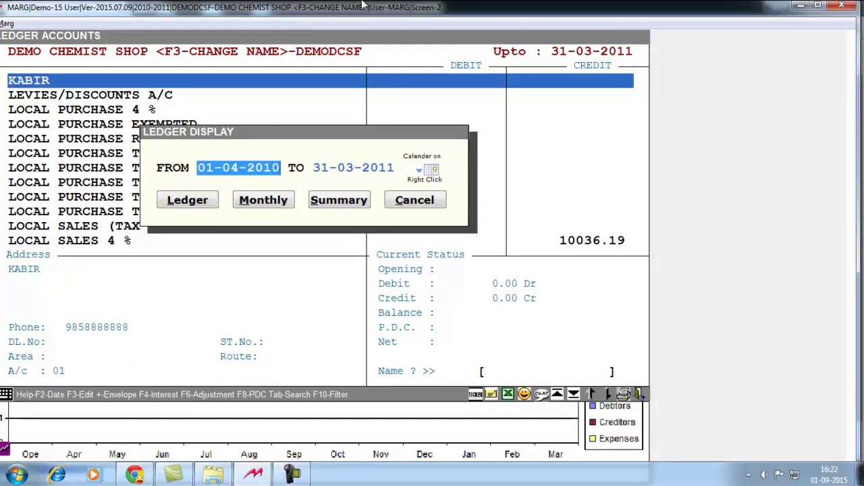
pyautogui.press('Return')
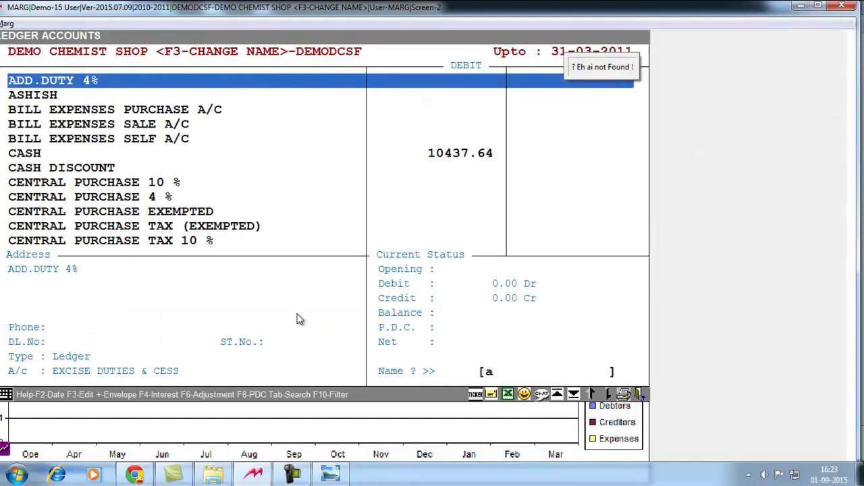
pyautogui.press('Escape')
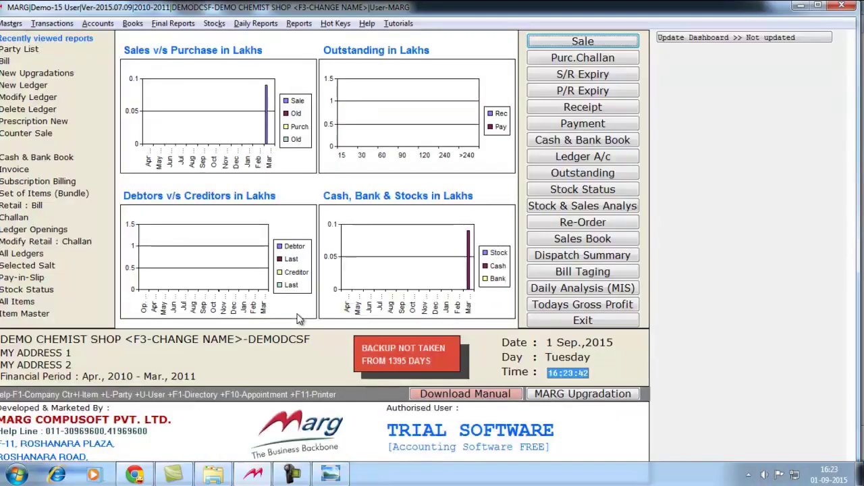